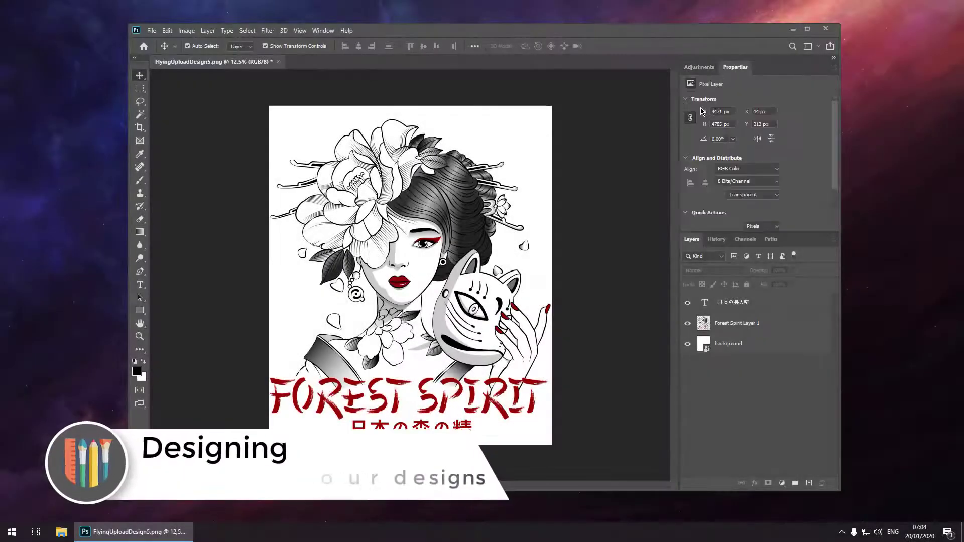
- Slide the Hue adjustment left so the Forest Spirit red artwork turns blue-purple
left_click_drag(755, 135, 704, 144)
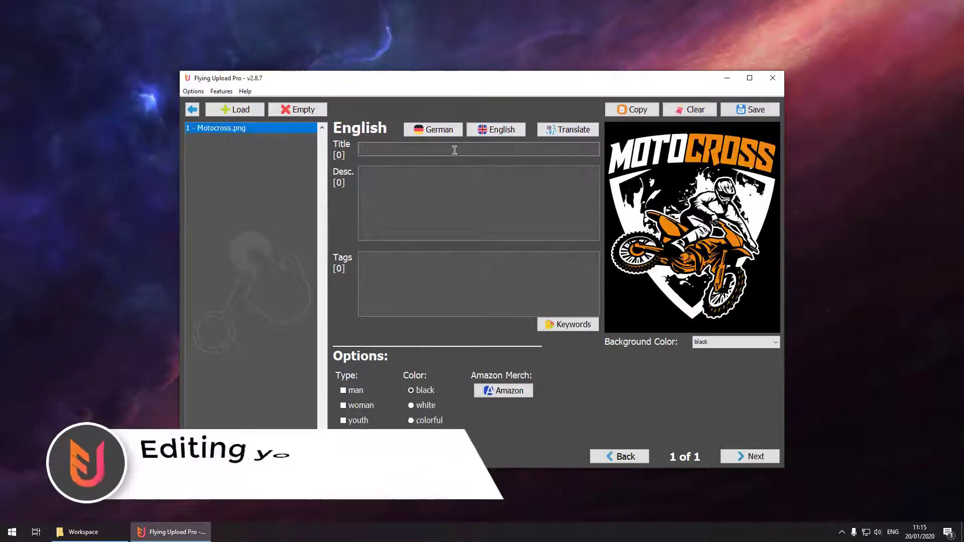
- Title the design 'Motocross', give it an English description, and add Motocross.png to the upload list
type("Motocross")
key("Tab")
type("Motocross is an ext")
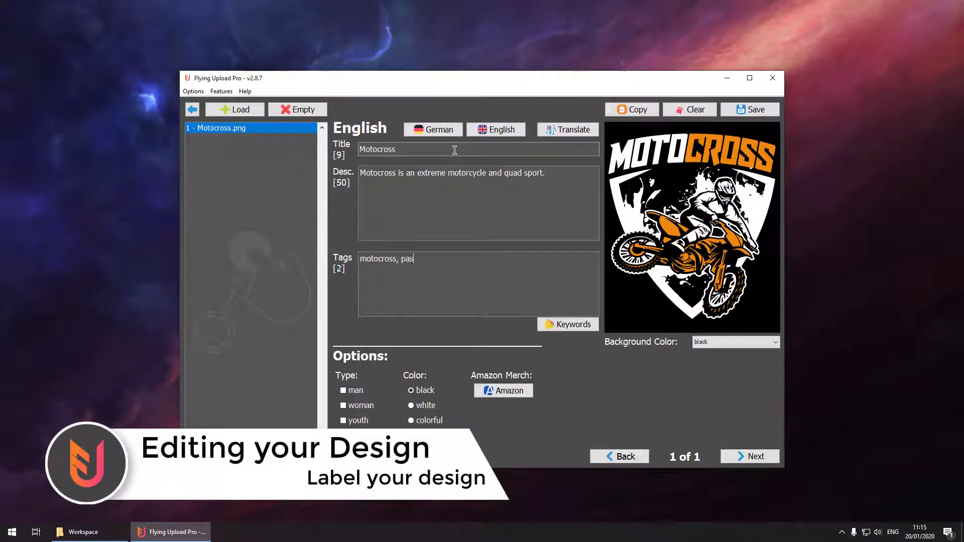
type("rt, helmet")
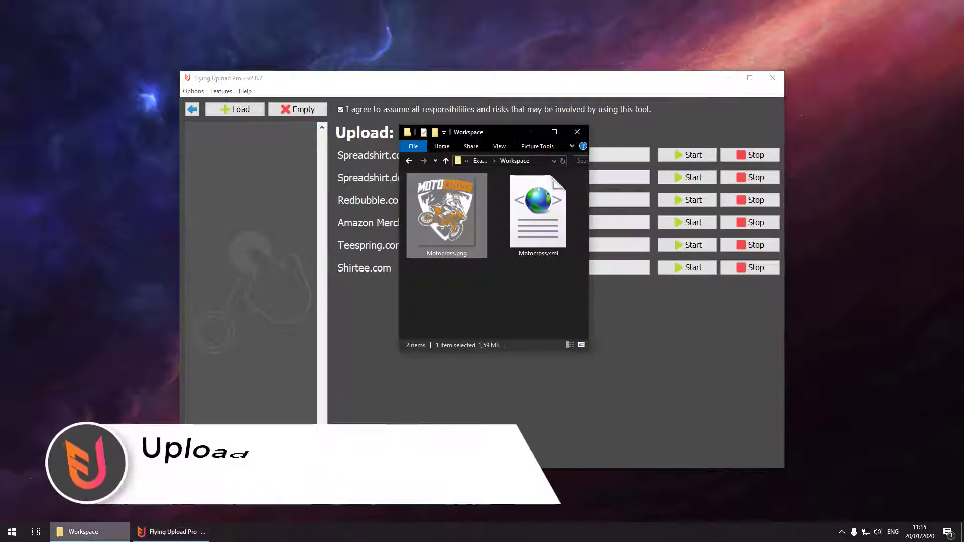
left_click_drag(424, 205, 257, 162)
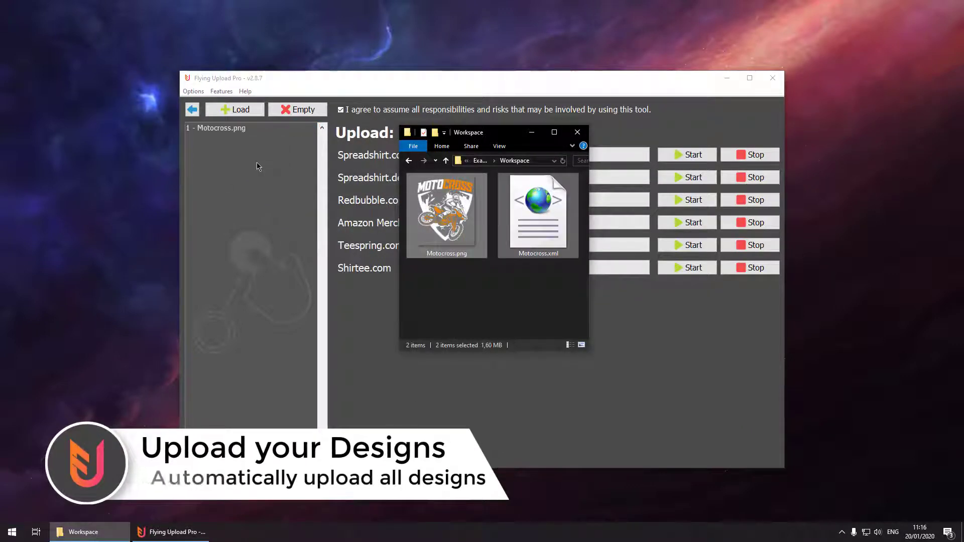
- Start the Motocross uploads to Spreadshirt.com and Spreadshirt.de
left_click(690, 156)
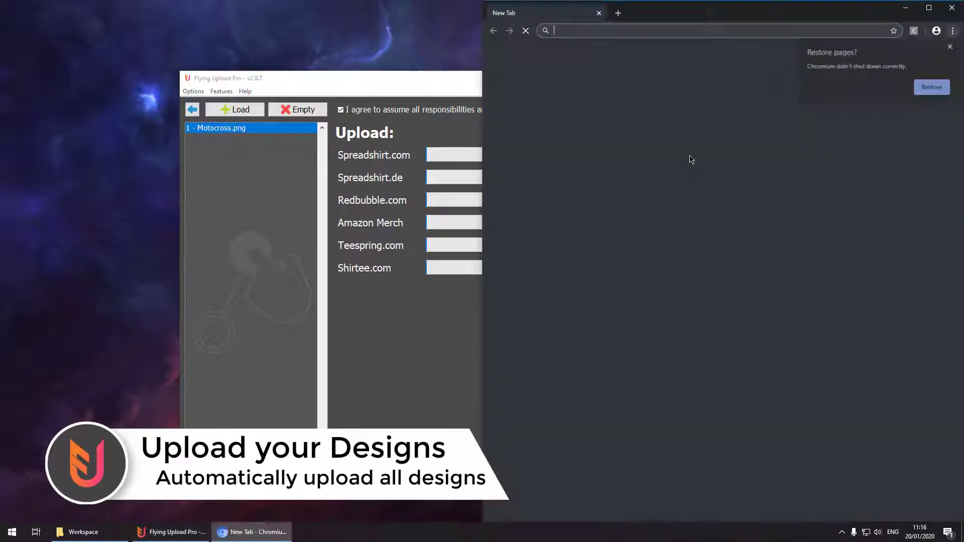
left_click(402, 328)
left_click(690, 177)
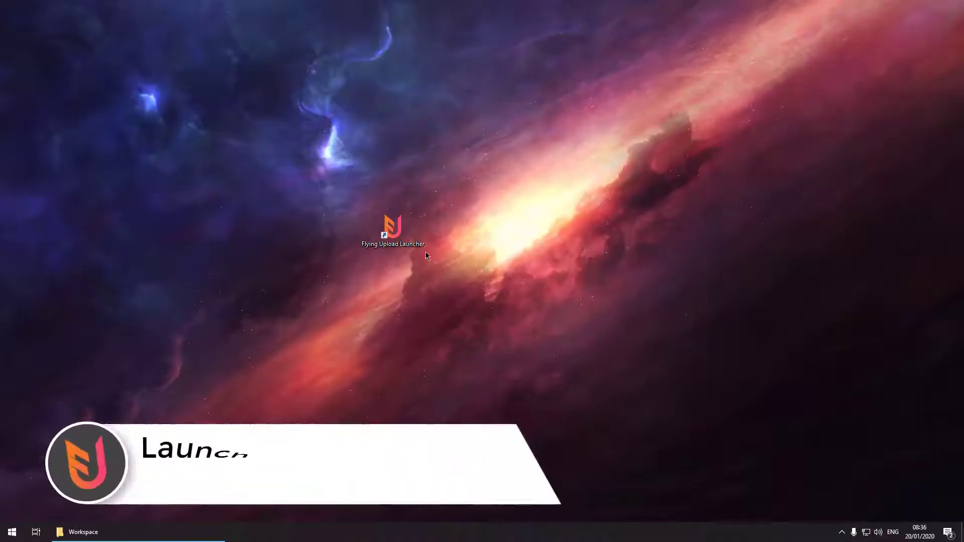
- Run Flying Upload Launcher and pass the licence check to reach Flying Upload Pro
double_click(382, 232)
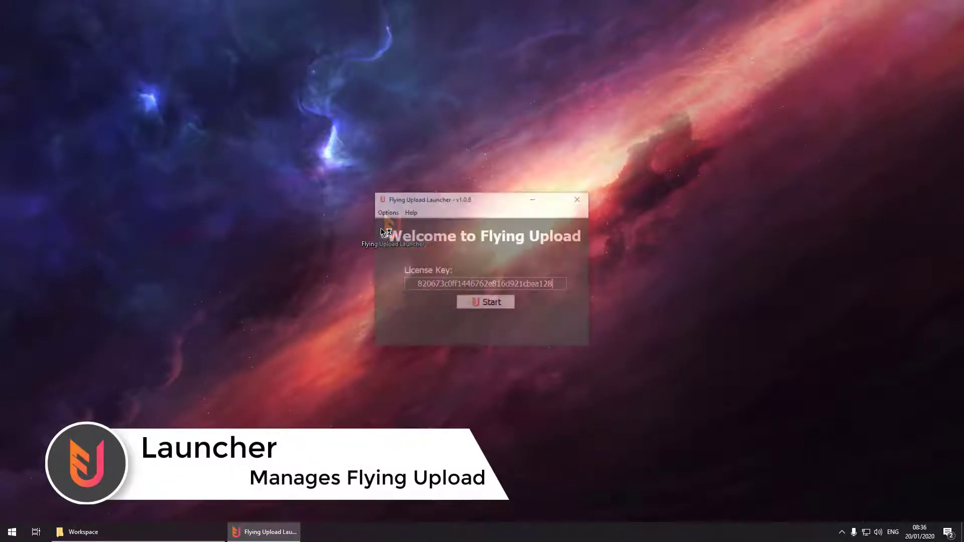
left_click(482, 305)
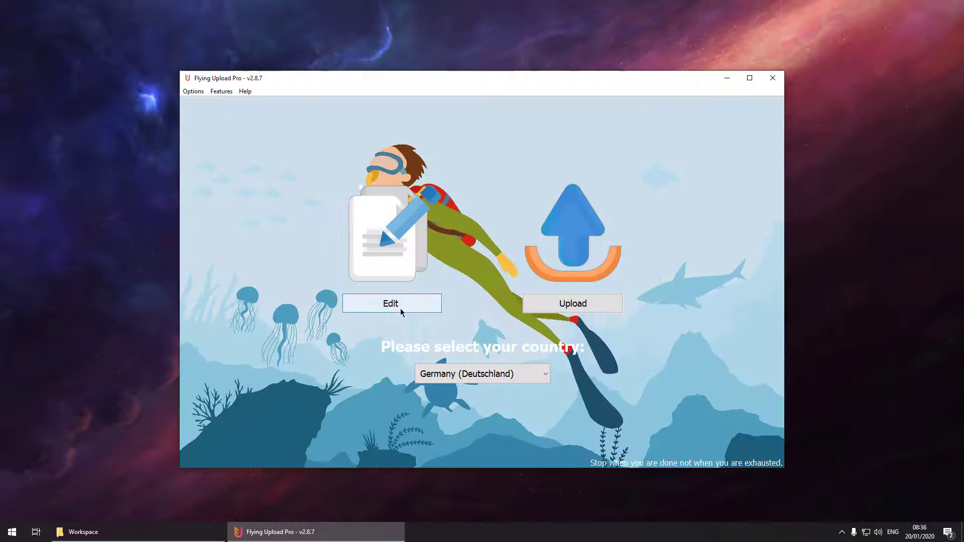
- Load Motocross.png into the design editor and switch the labelling language to English
left_click(387, 311)
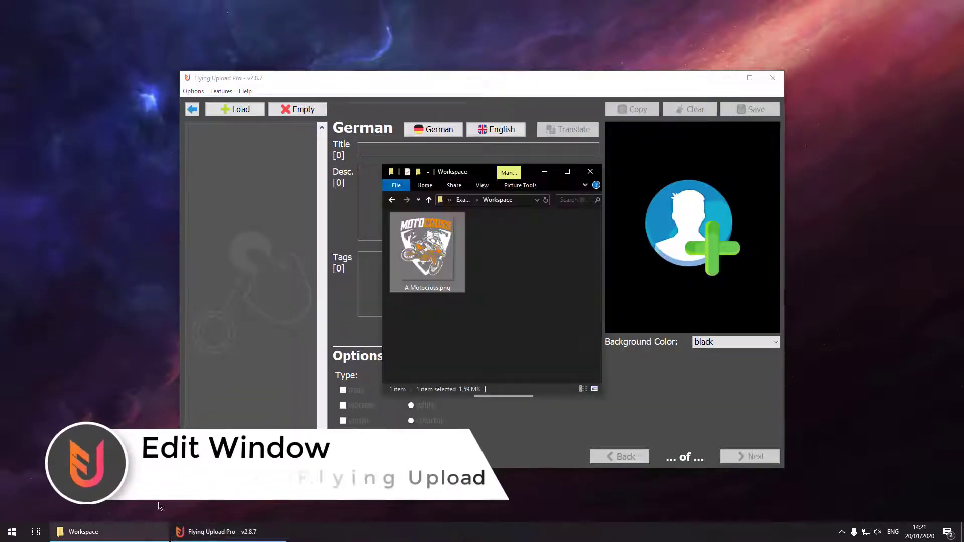
left_click_drag(427, 246, 254, 175)
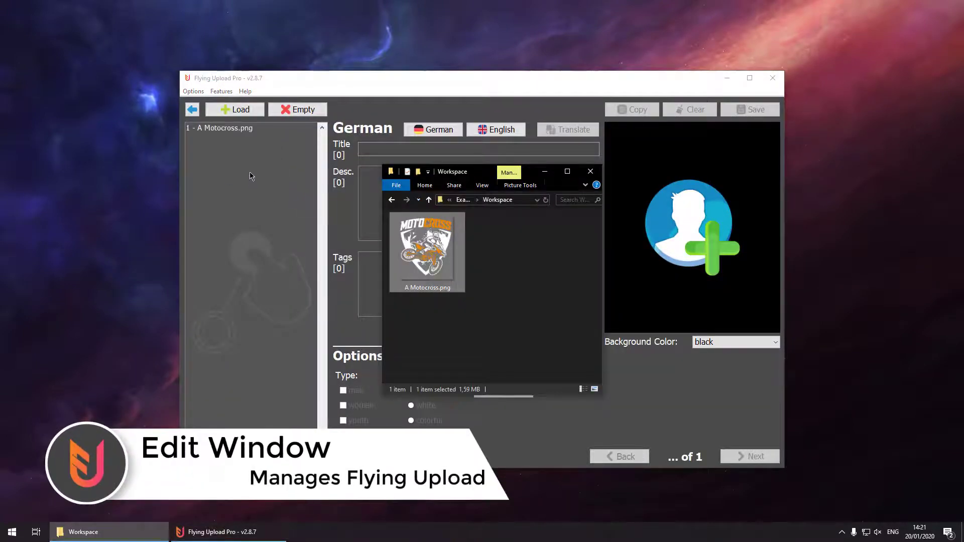
left_click(529, 132)
left_click(520, 130)
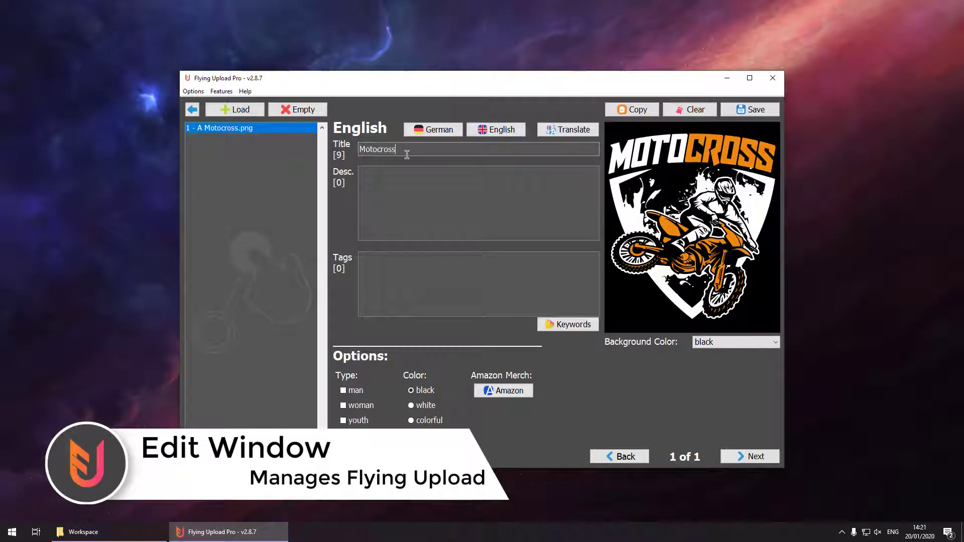
- Fill the description from template Option 1 for Extreme Sport fans and tag it motocross, passion, extreme sport, offroad, racing
right_click(390, 170)
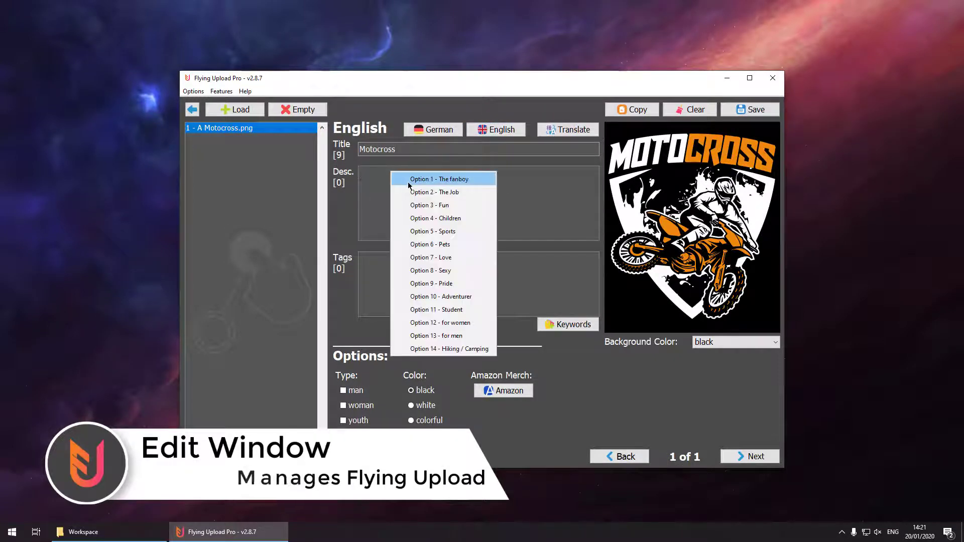
left_click(410, 182)
double_click(514, 175)
type("Extreme Sp")
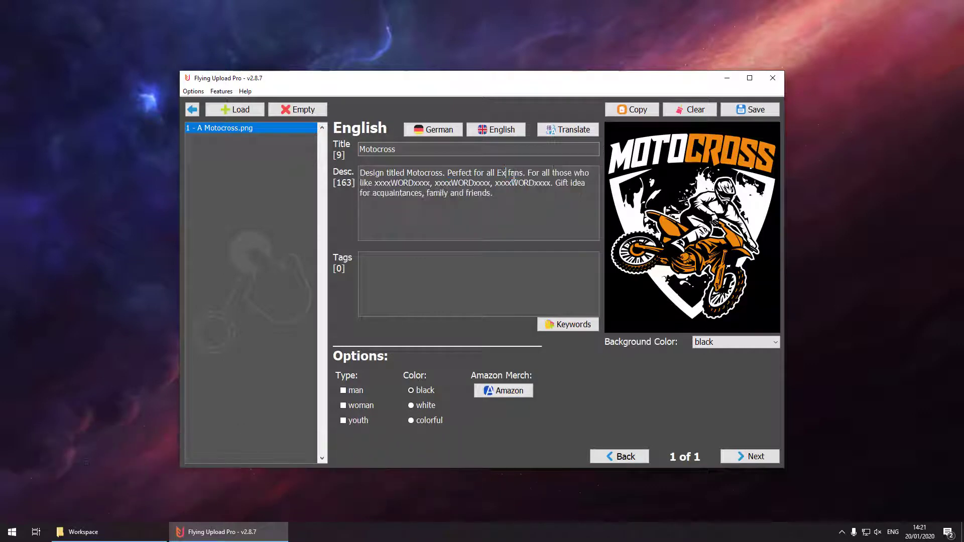
type("ort fans. For all those who like ")
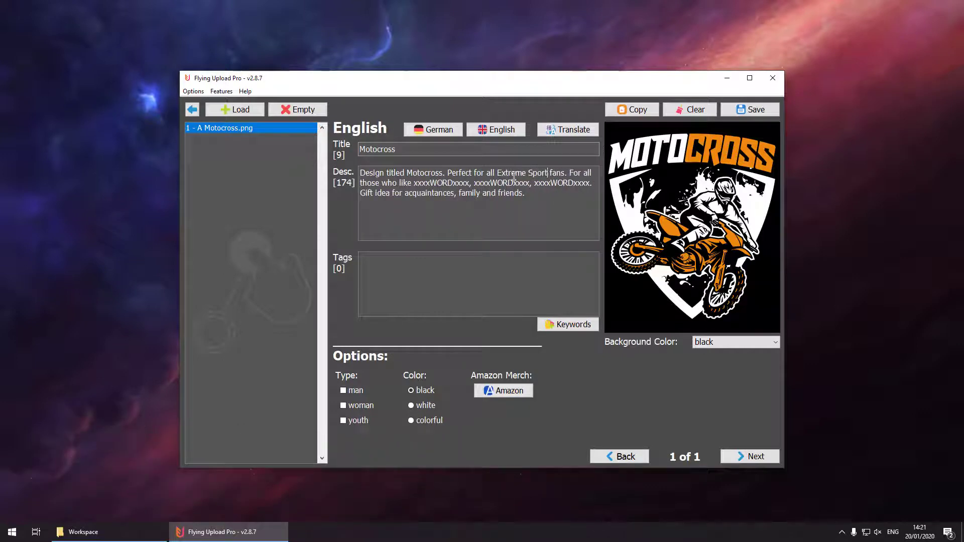
type("Motocross, ")
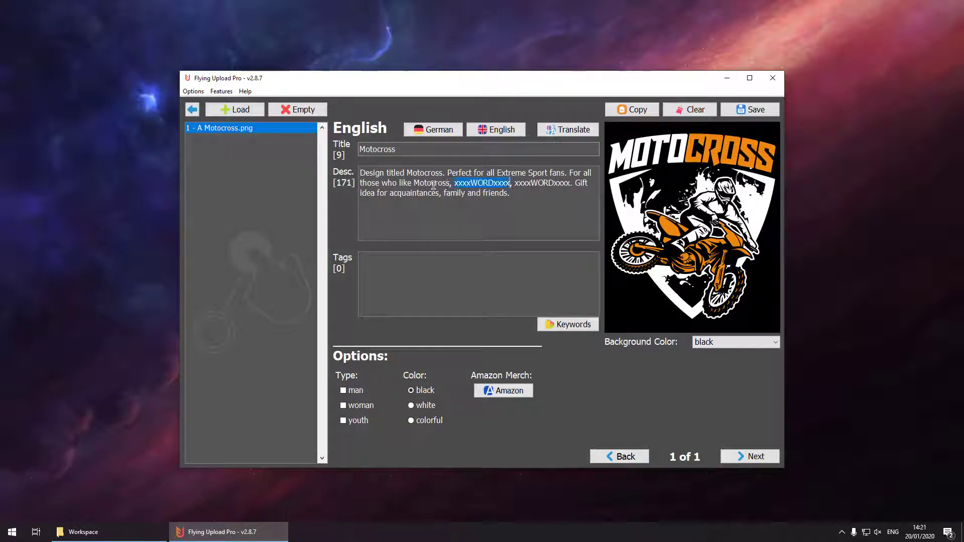
type("Dirt, and Sport")
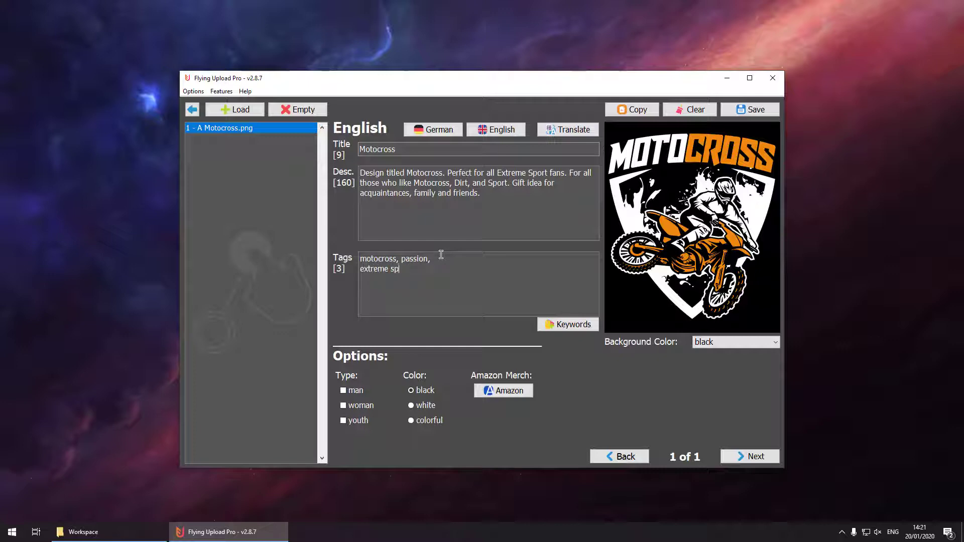
type(", offroad, racing, t")
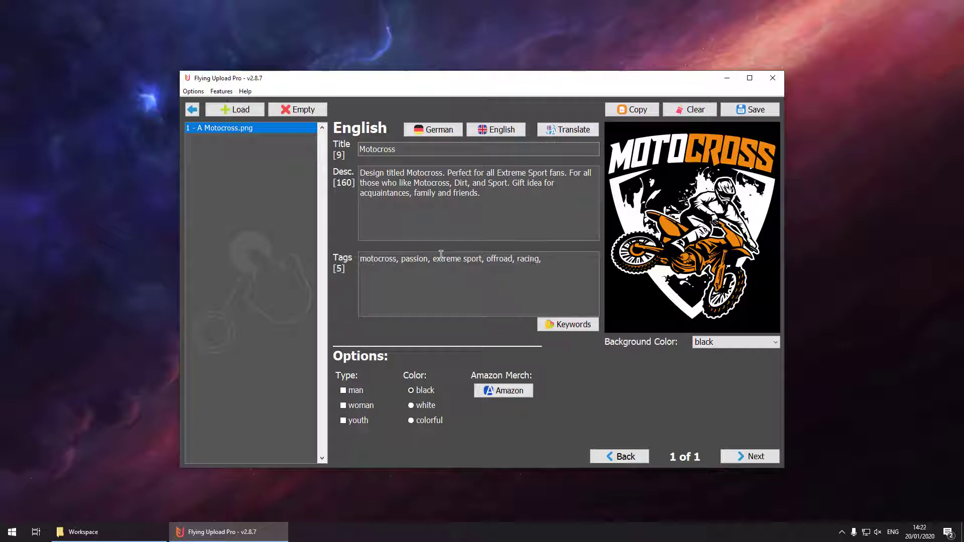
left_click(571, 324)
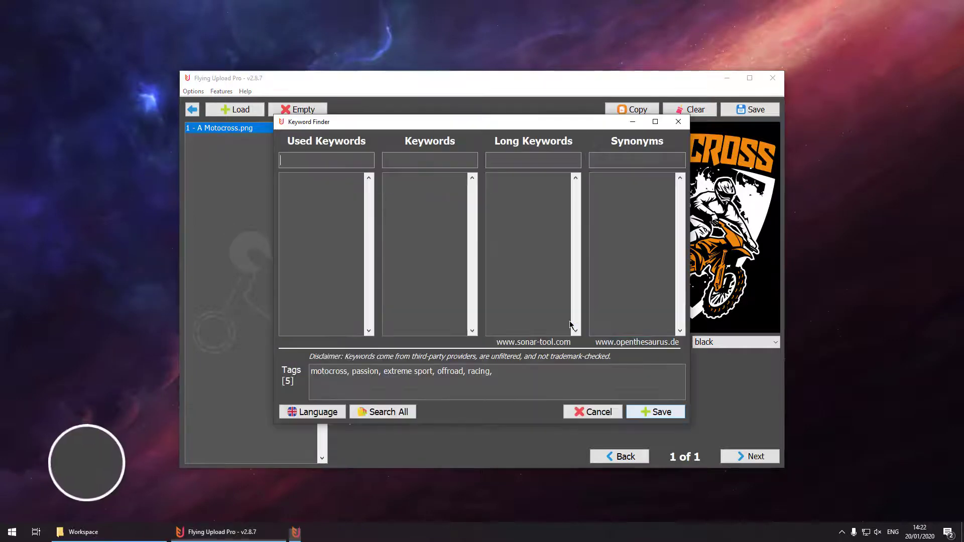
- Add the suggested keywords sports, energy, love and addiction to the Motocross tags
double_click(425, 371)
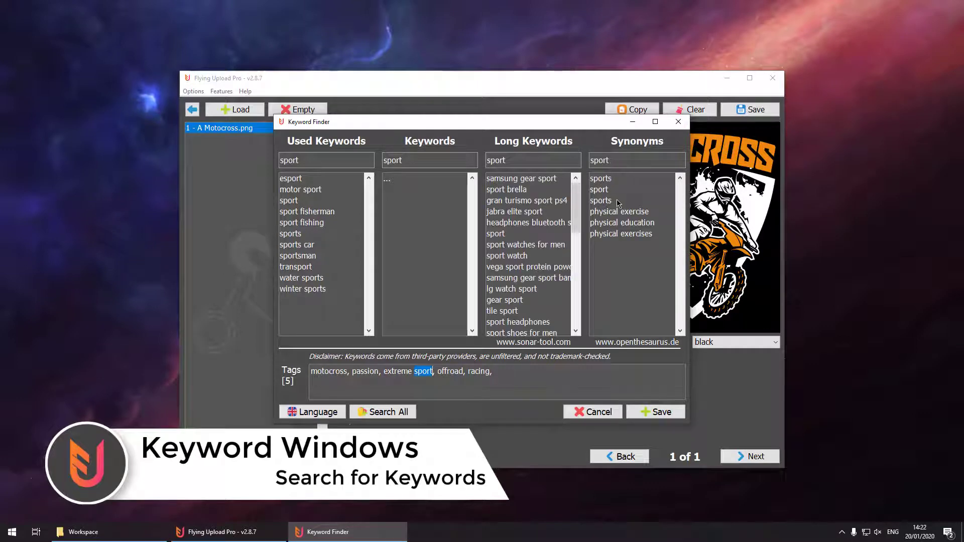
double_click(617, 202)
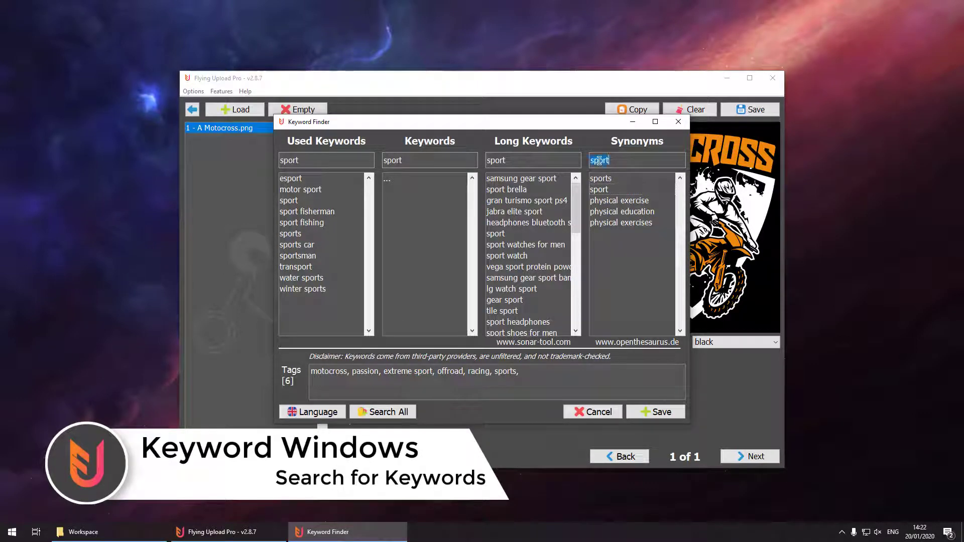
left_click(599, 161)
type("passion")
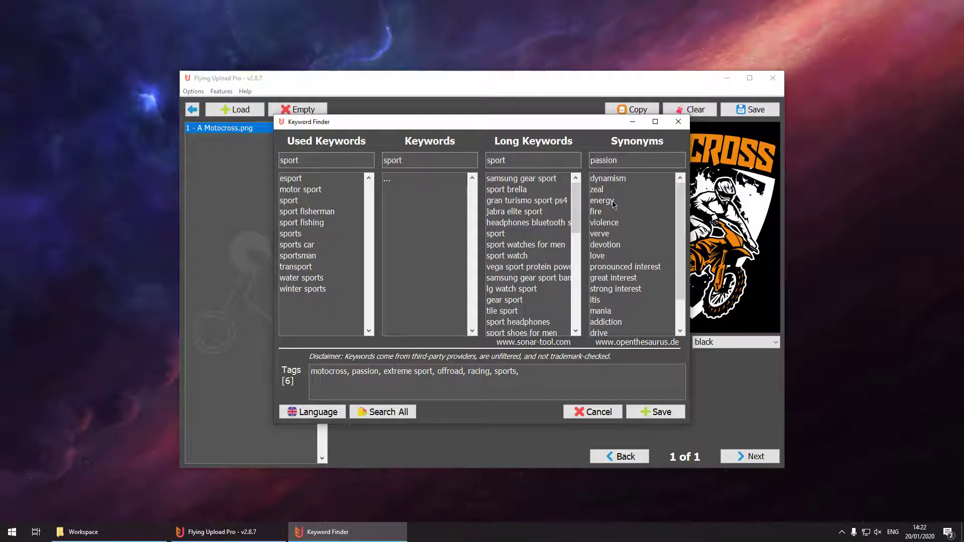
double_click(613, 200)
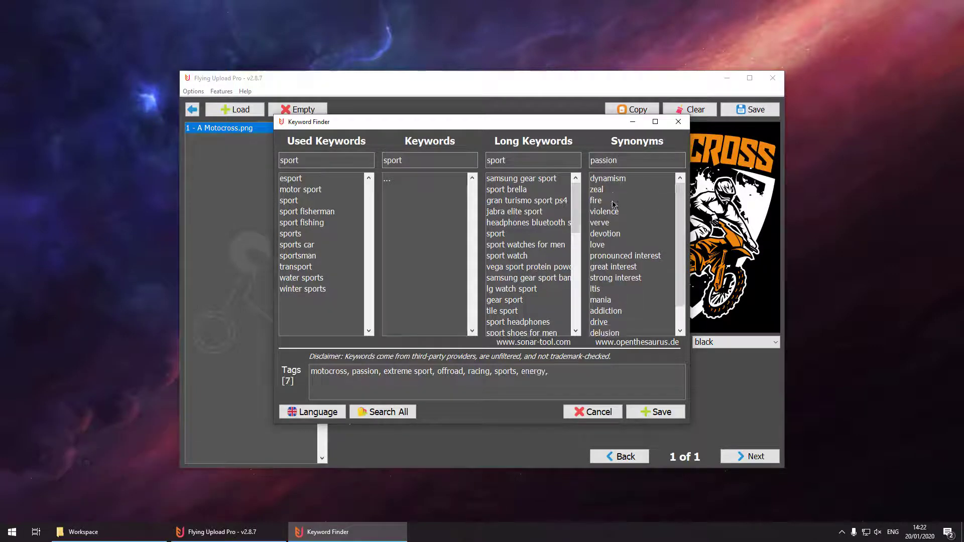
double_click(605, 245)
double_click(614, 298)
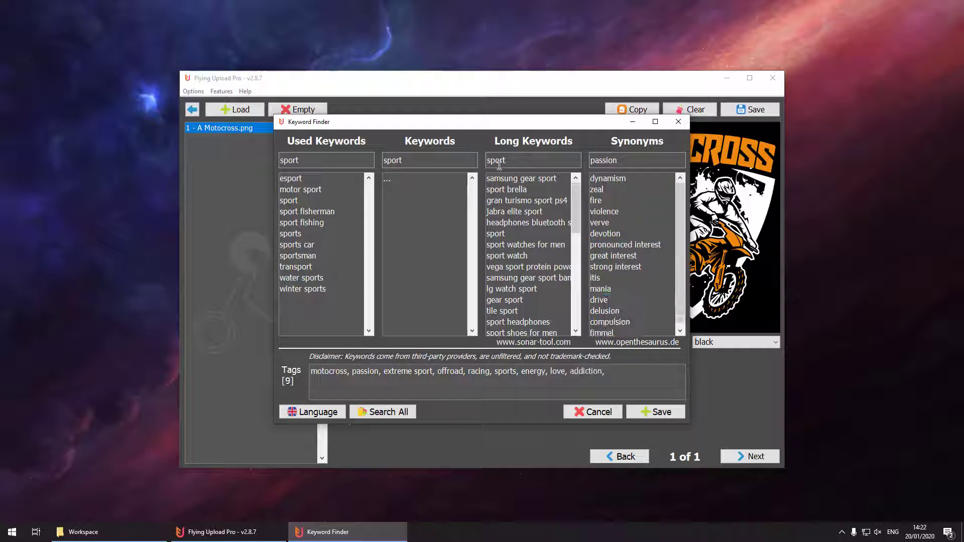
- Search more keywords, add dirt bike, dirt bike stand, run and race, and save the tags
type("dirt")
key("Return")
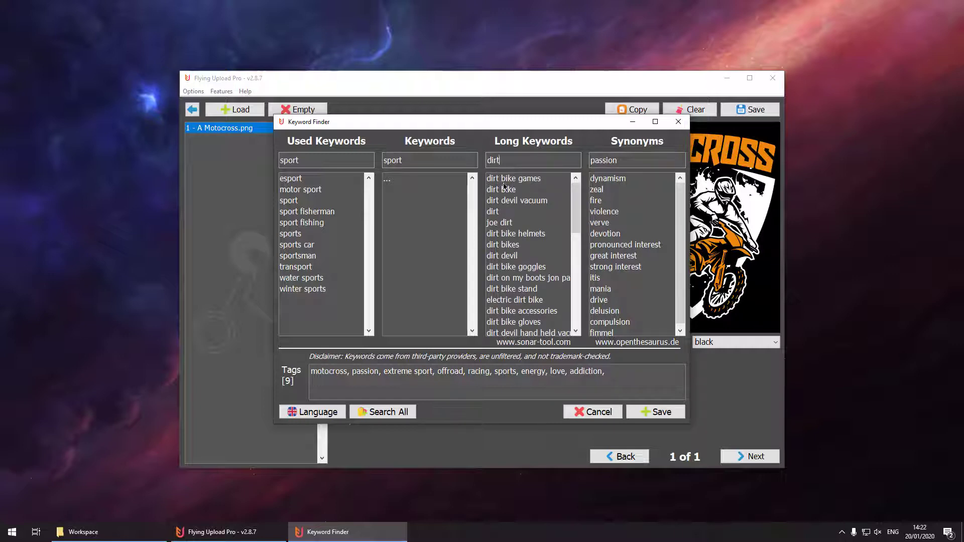
double_click(510, 191)
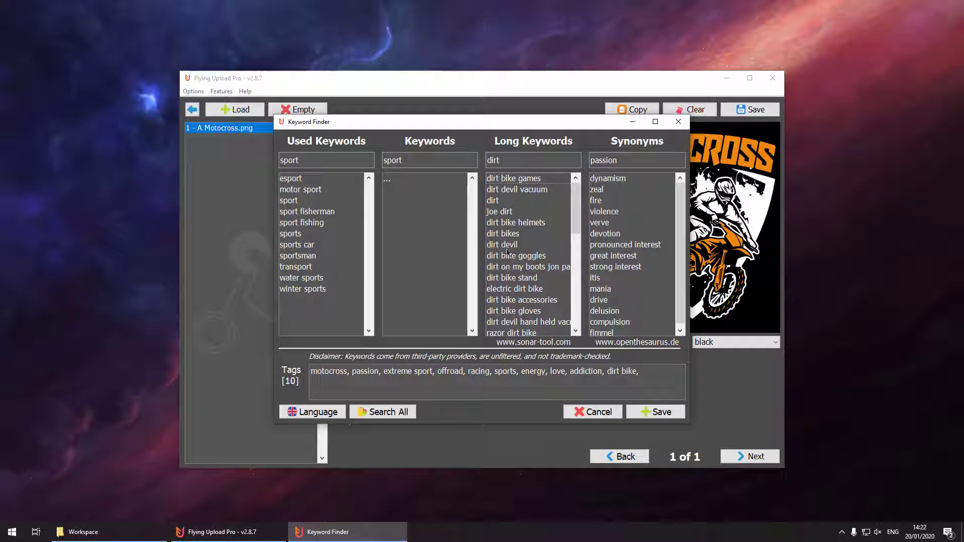
double_click(506, 279)
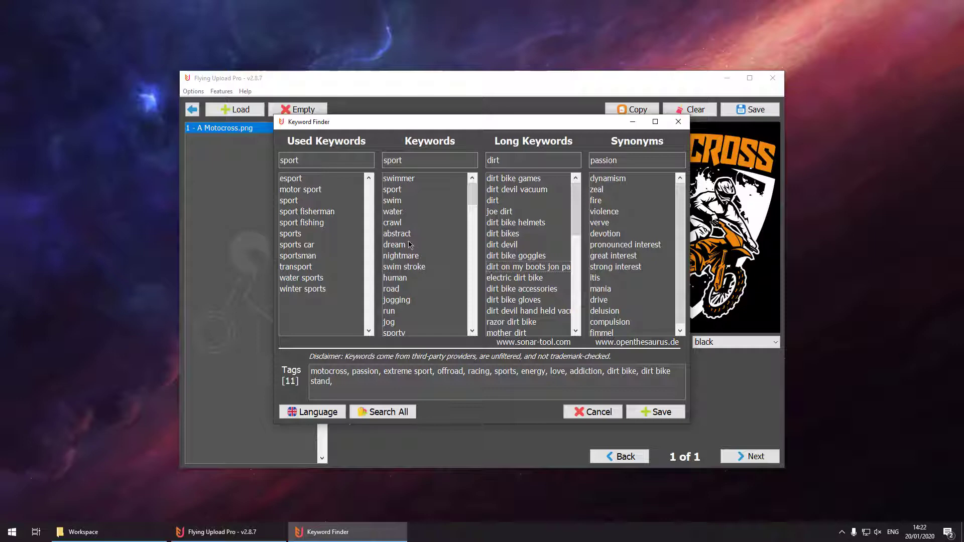
double_click(391, 311)
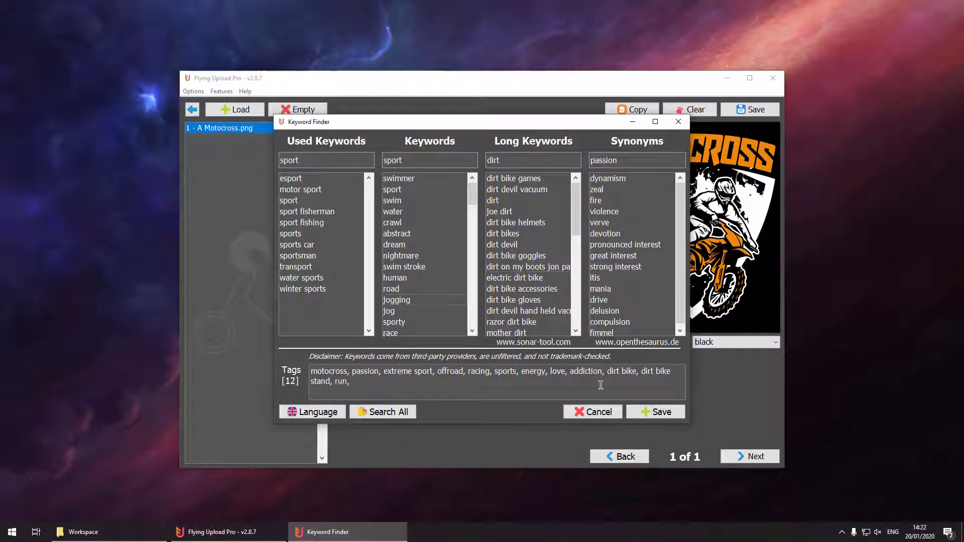
double_click(420, 334)
left_click(655, 410)
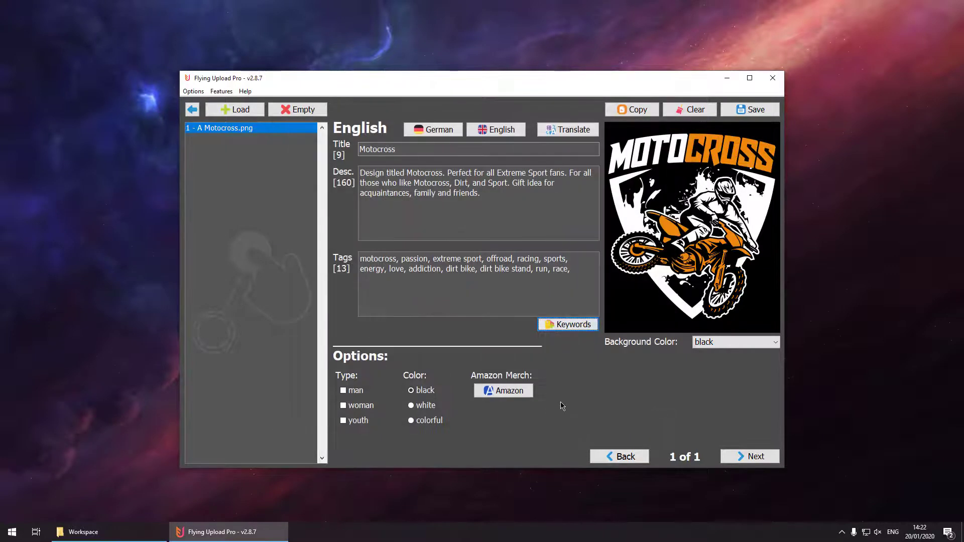
- Translate the title, description and tags into German and target the design at men and women
left_click(433, 130)
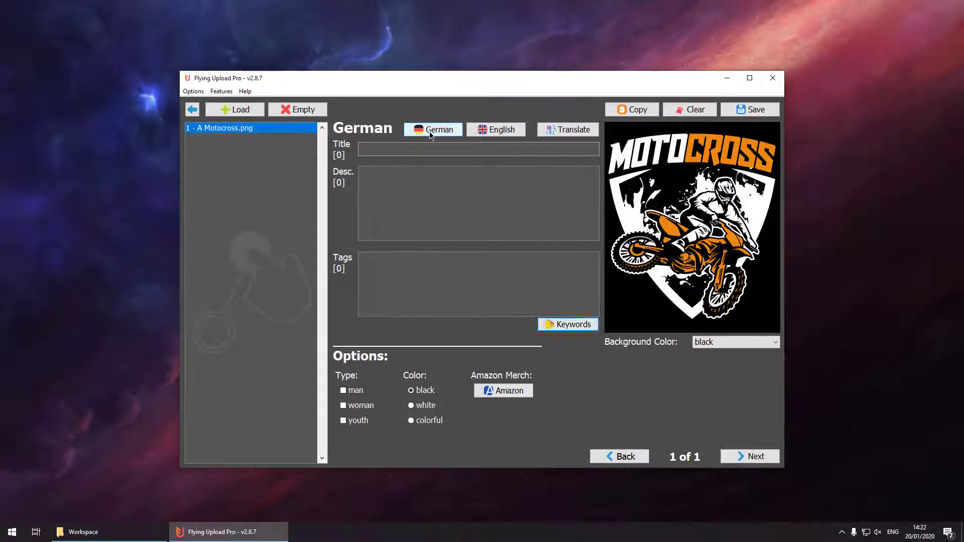
left_click(538, 132)
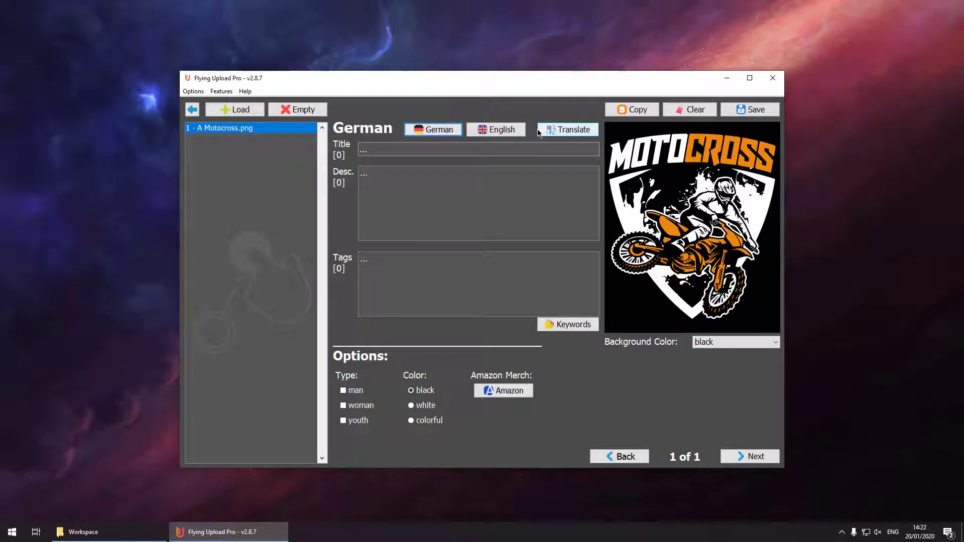
left_click(538, 132)
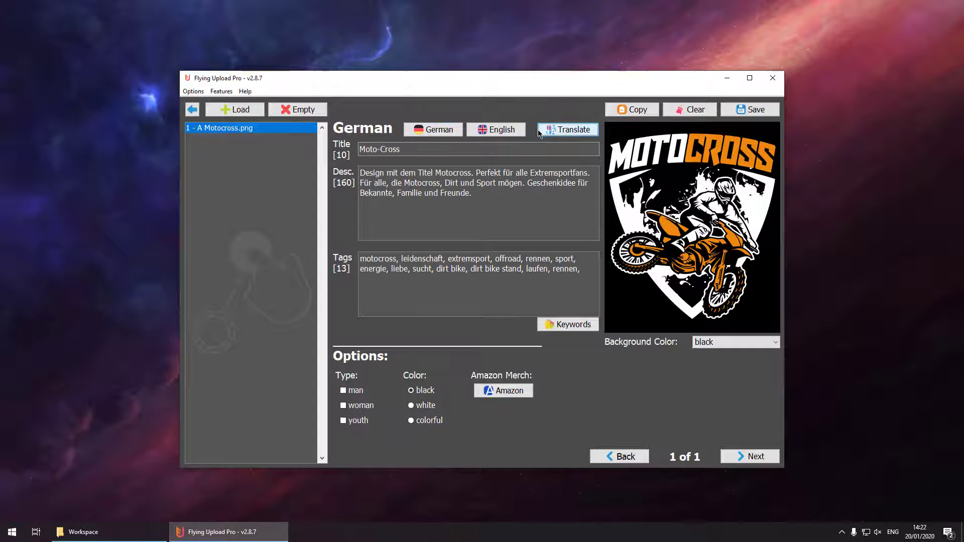
left_click(355, 391)
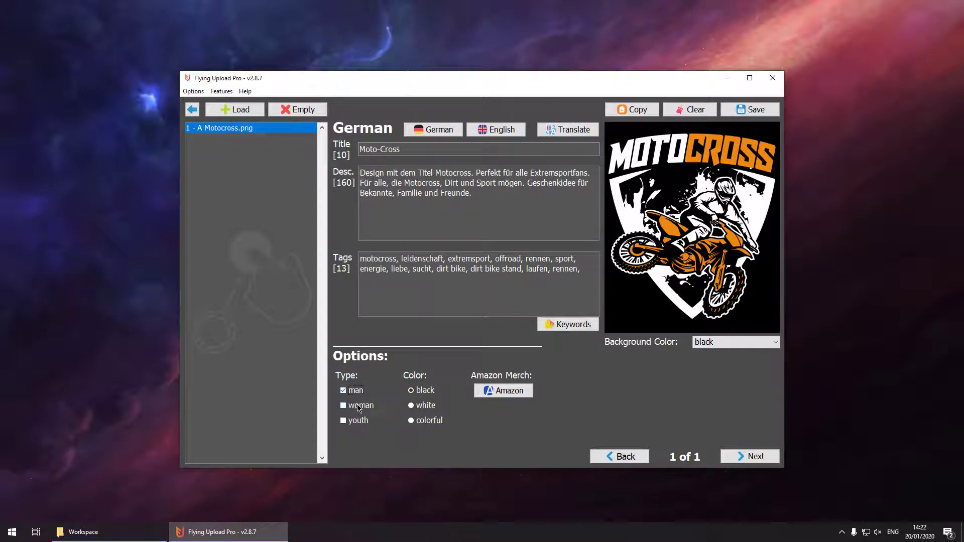
left_click(496, 391)
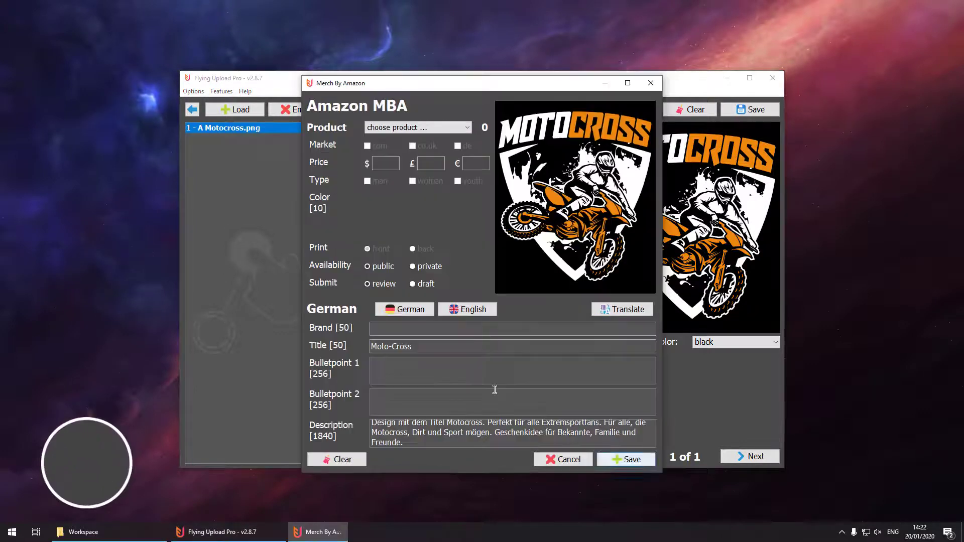
- Choose Standard t-shirt for the com and co.uk markets at a $16.07 price
left_click(416, 129)
left_click(416, 143)
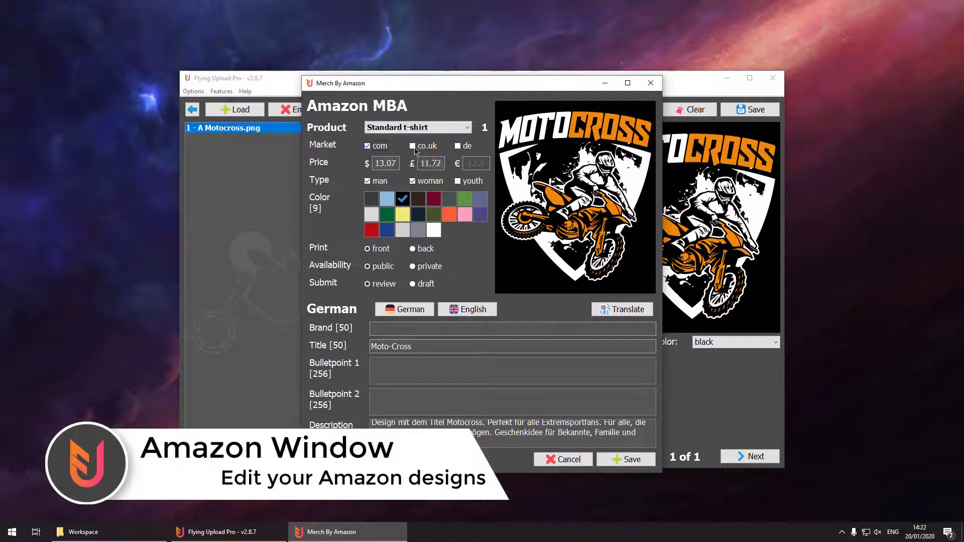
left_click(412, 146)
left_click(382, 162)
type("6")
- Add the English brand Extreme Motocycle and two bullet points, then save the Amazon listing
left_click(460, 310)
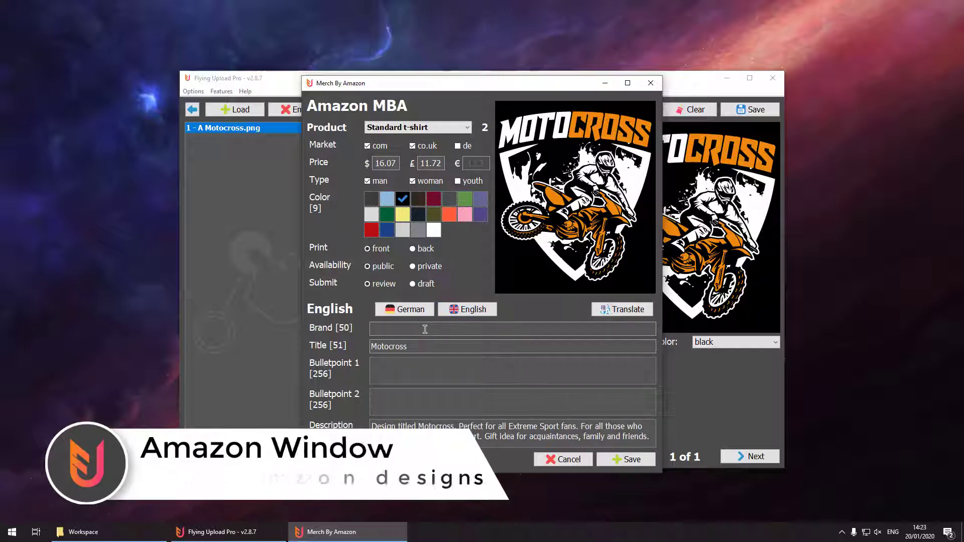
left_click(425, 329)
type("Extreme")
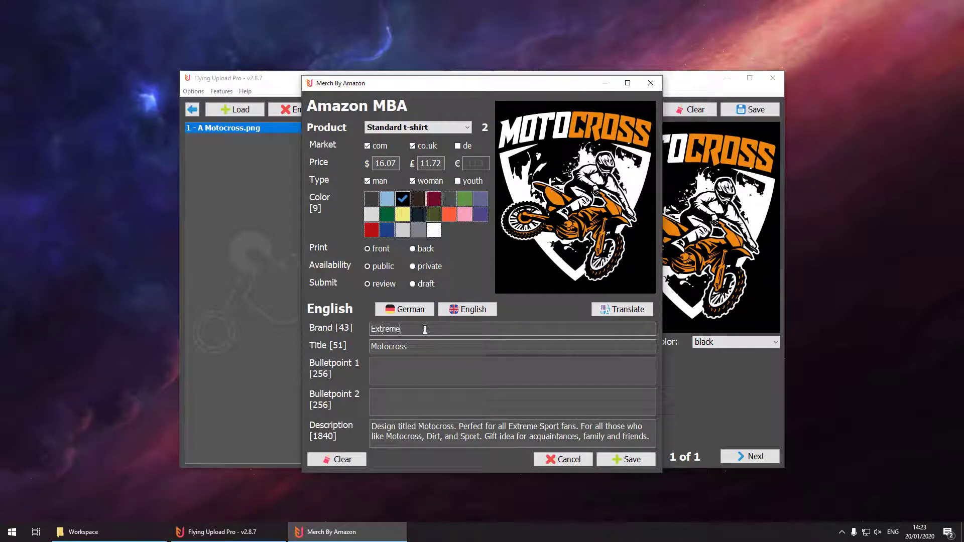
type(" Motocr")
type("yo")
type("ur life and drive your bike.")
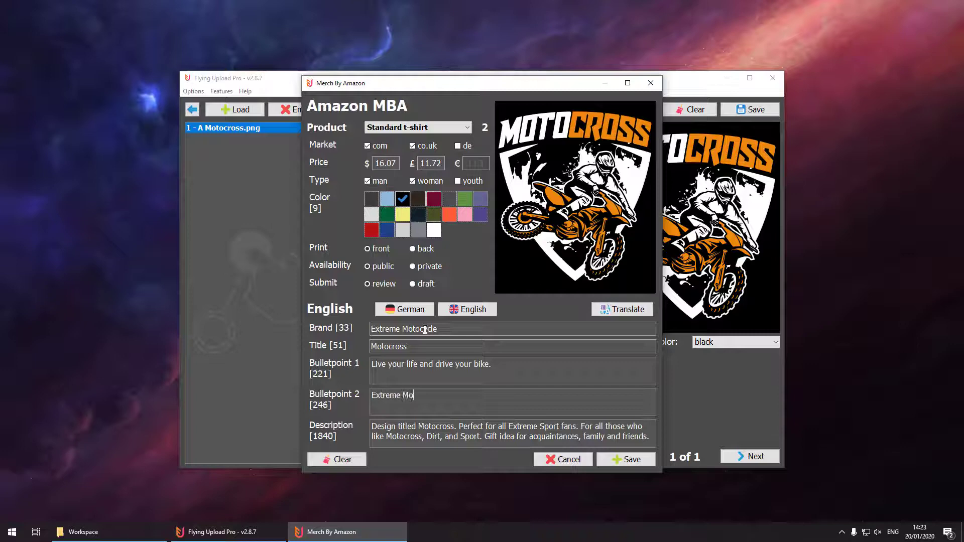
type("tocross through the dirt.")
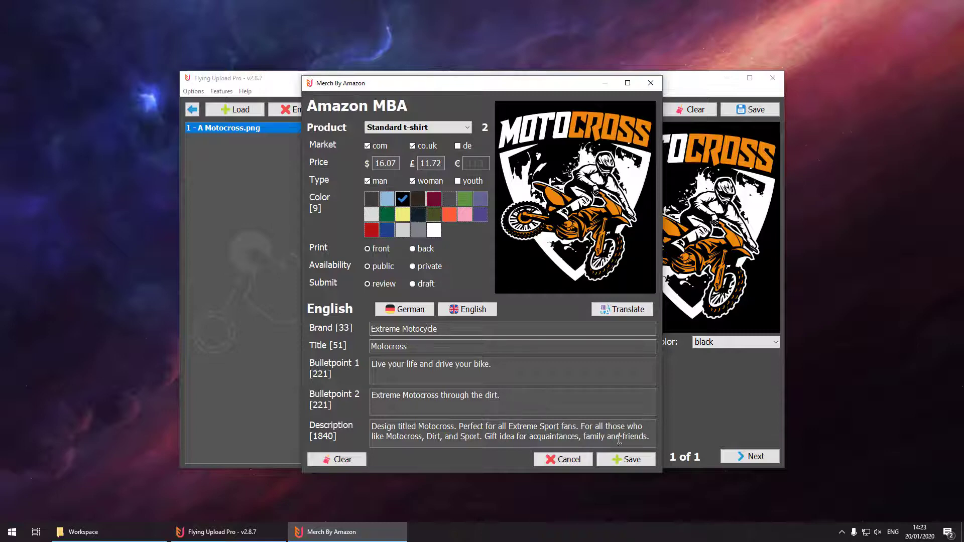
left_click(623, 464)
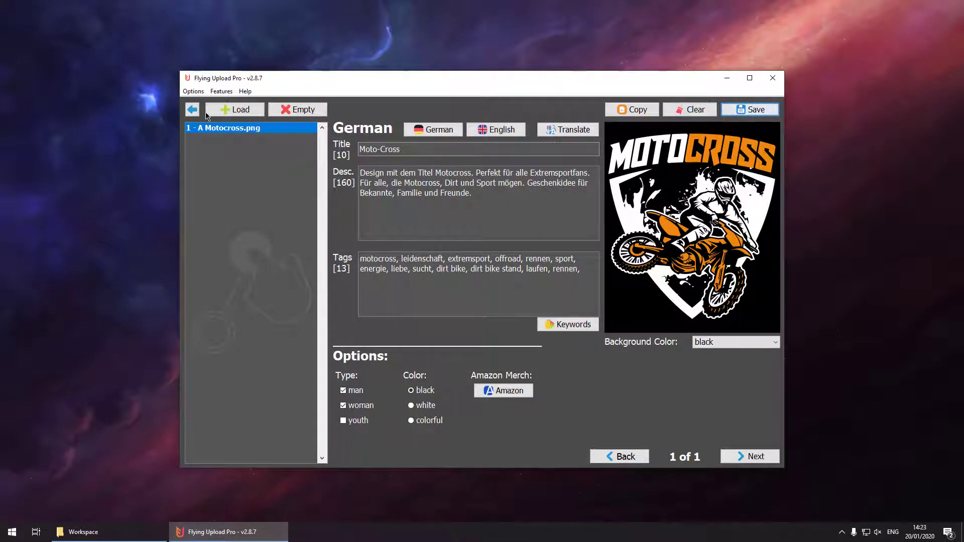
- Set Spreadshirt.com and Spreadshirt.de as platforms in the upload template settings and save
left_click(190, 110)
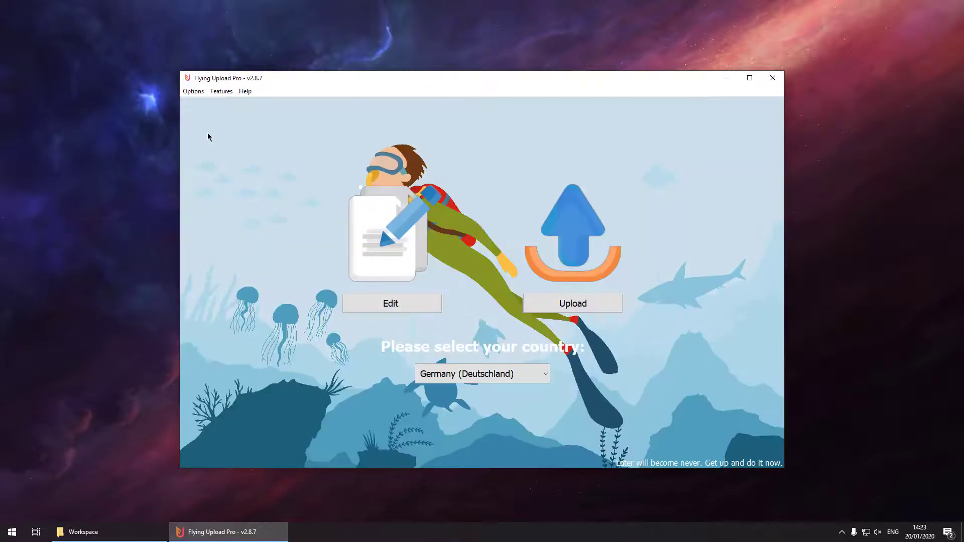
left_click(194, 92)
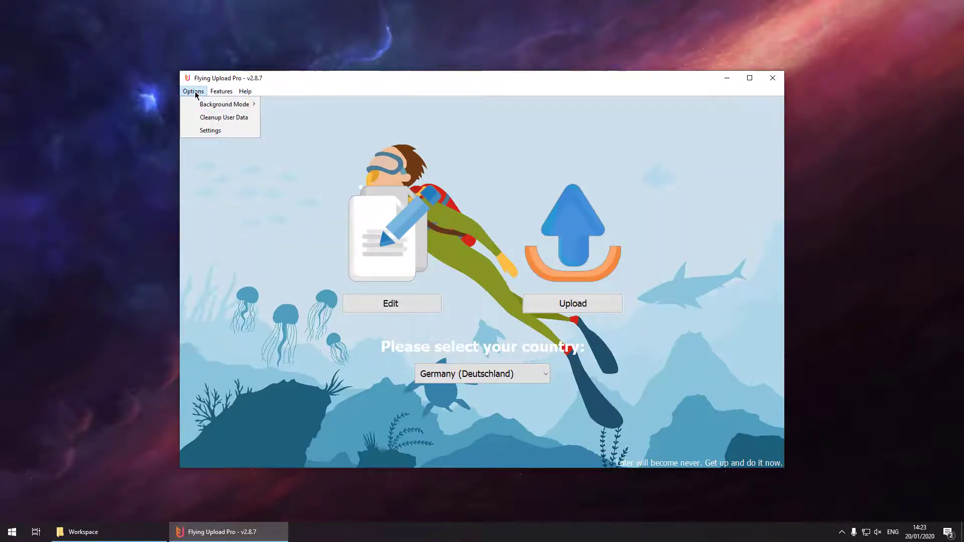
left_click(206, 130)
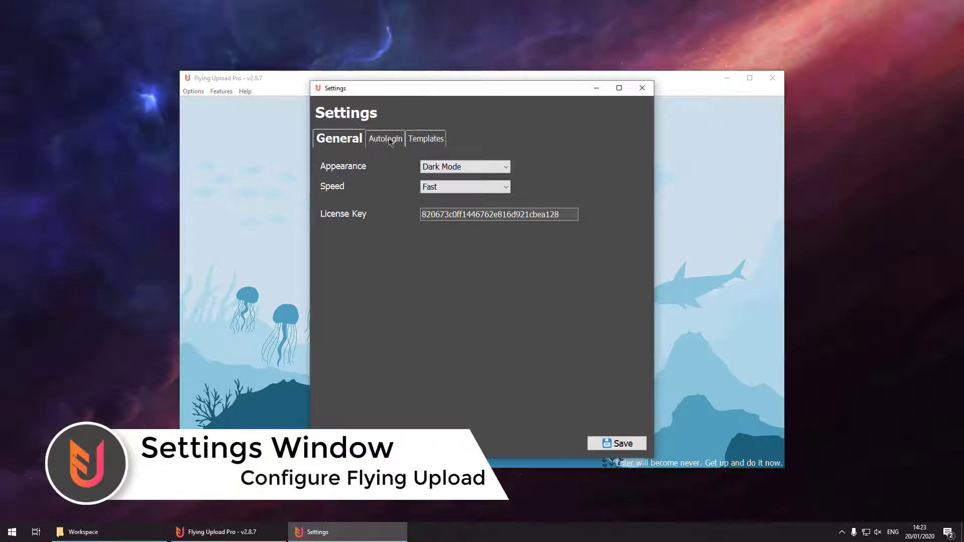
left_click(417, 141)
left_click(441, 160)
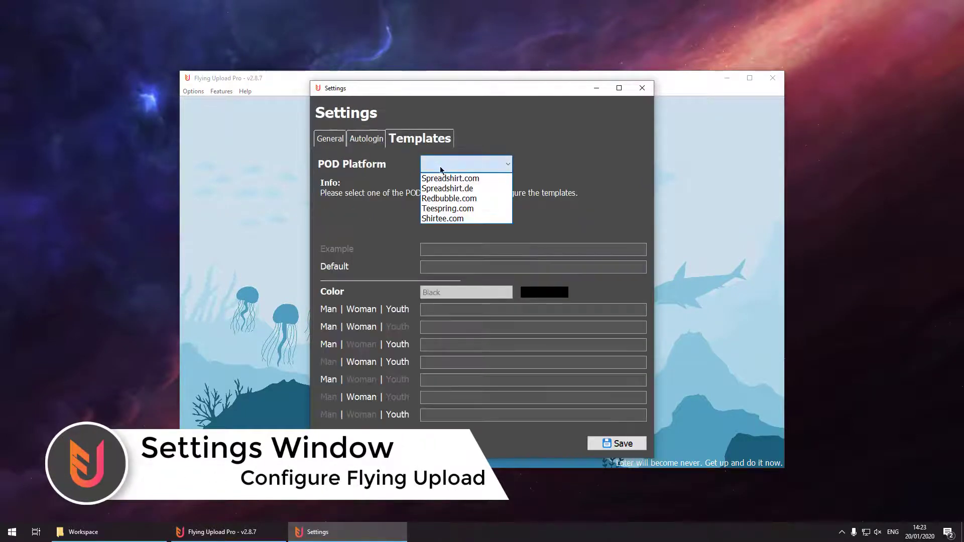
left_click(441, 176)
left_click(441, 168)
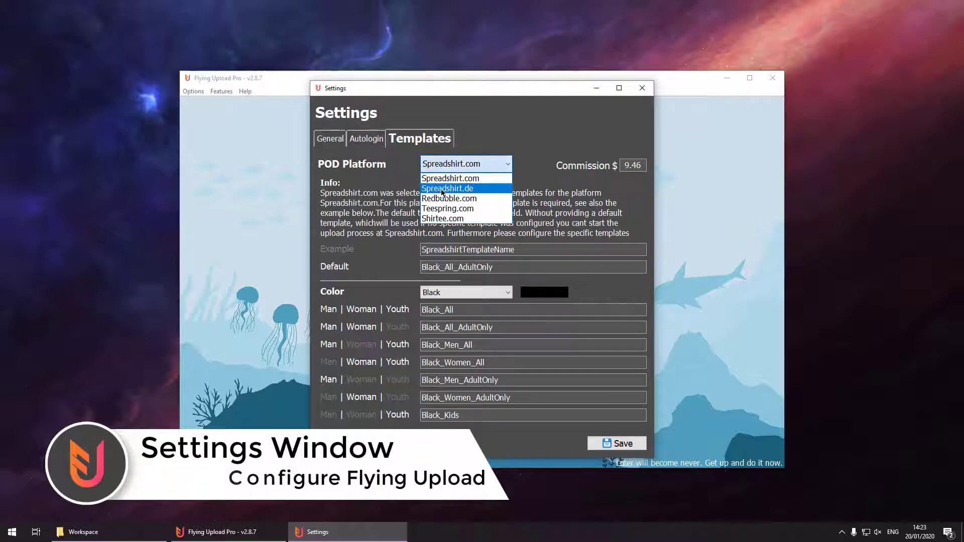
left_click(442, 189)
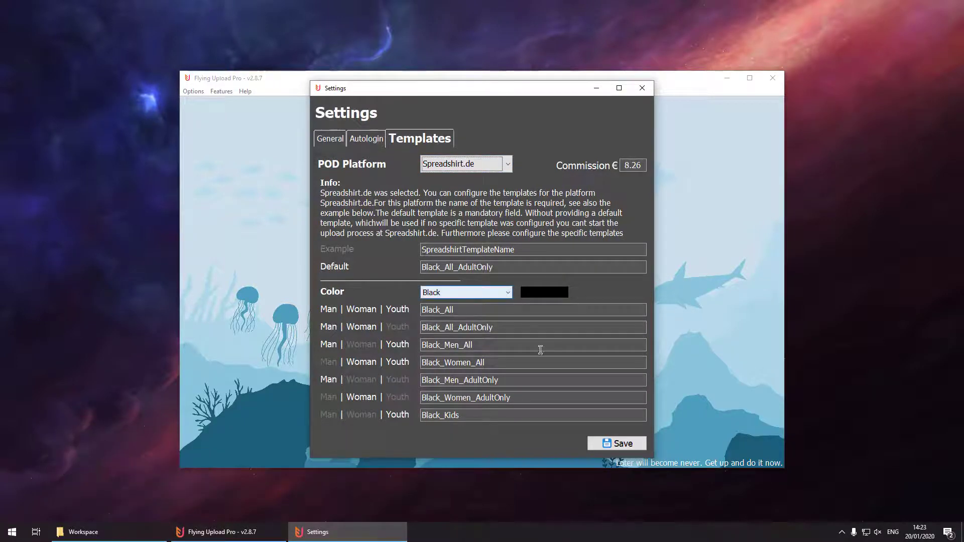
left_click(614, 444)
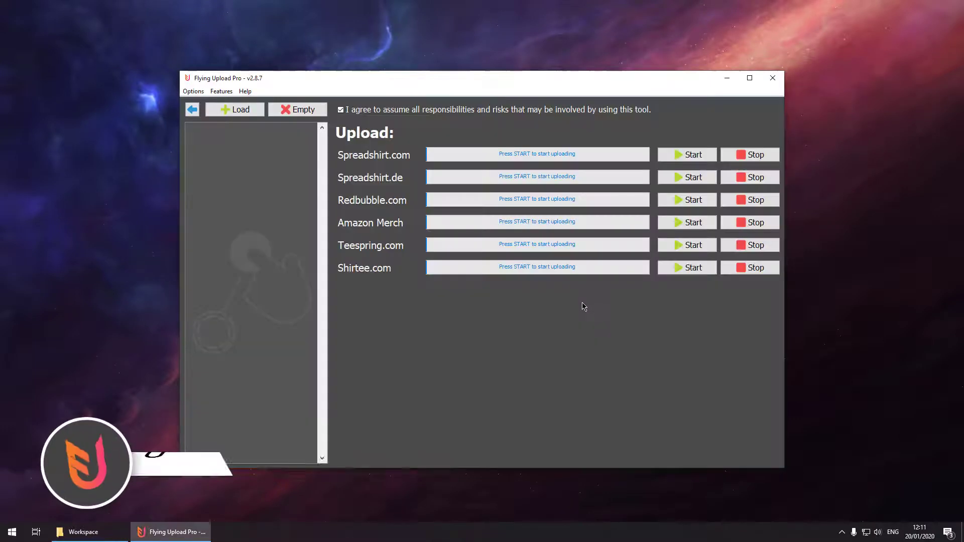
- Add the Motocross and Forest Spirit designs from Workspace and start the Redbubble.com upload
left_click(83, 533)
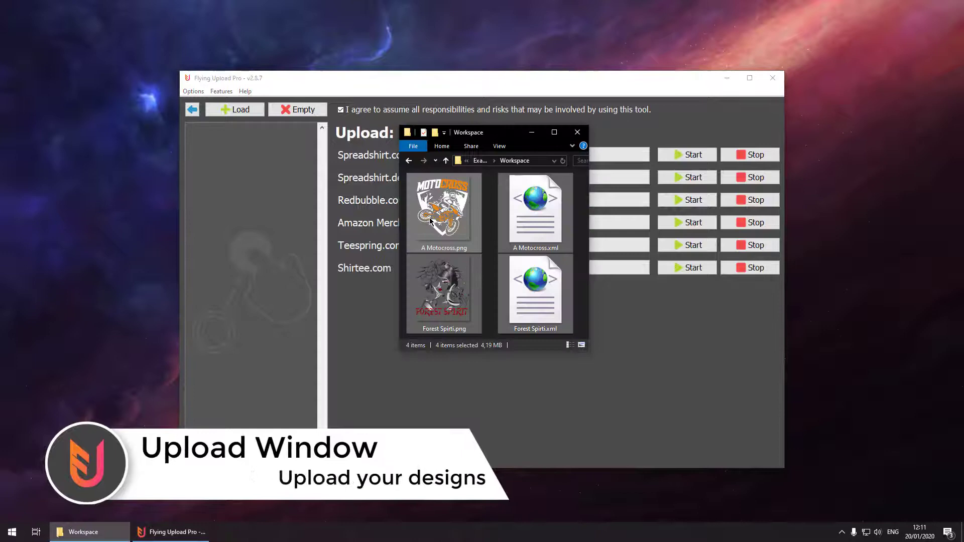
left_click_drag(429, 217, 288, 191)
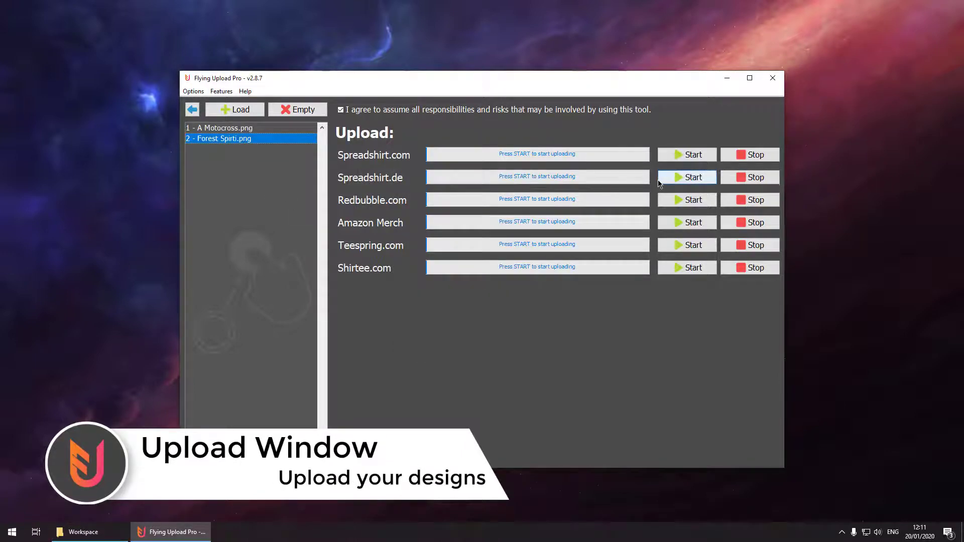
left_click(681, 200)
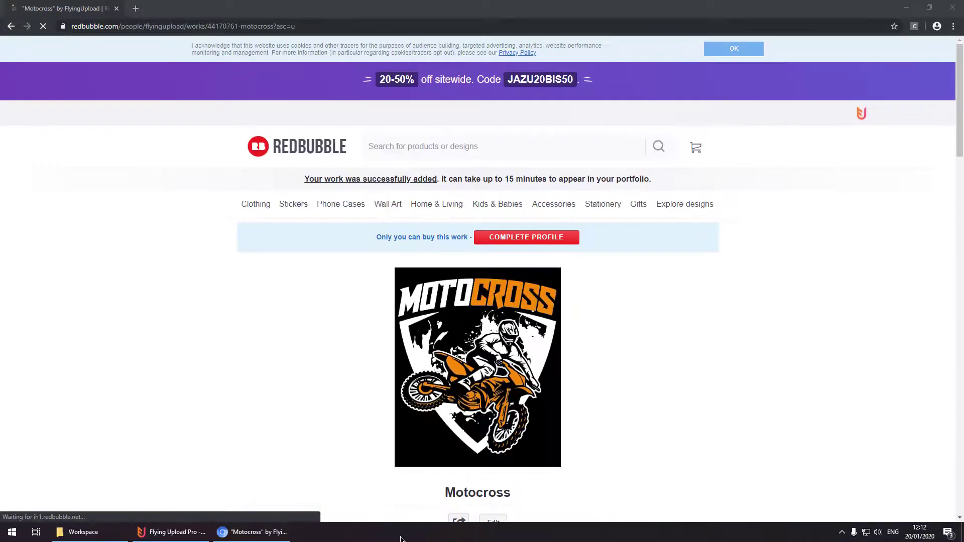
- Back in the uploader, launch the Spreadshirt.com upload and then the Spreadshirt.de upload
left_click(133, 539)
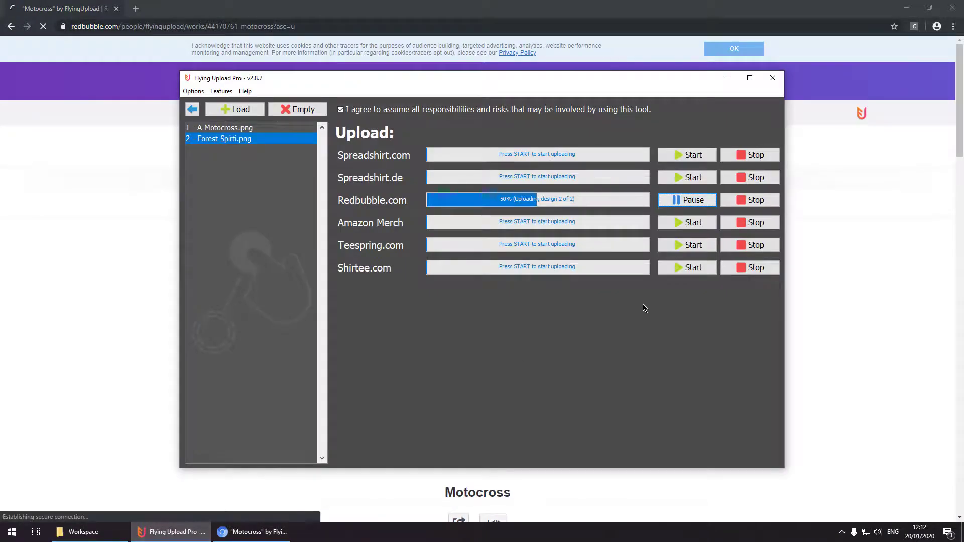
left_click(687, 158)
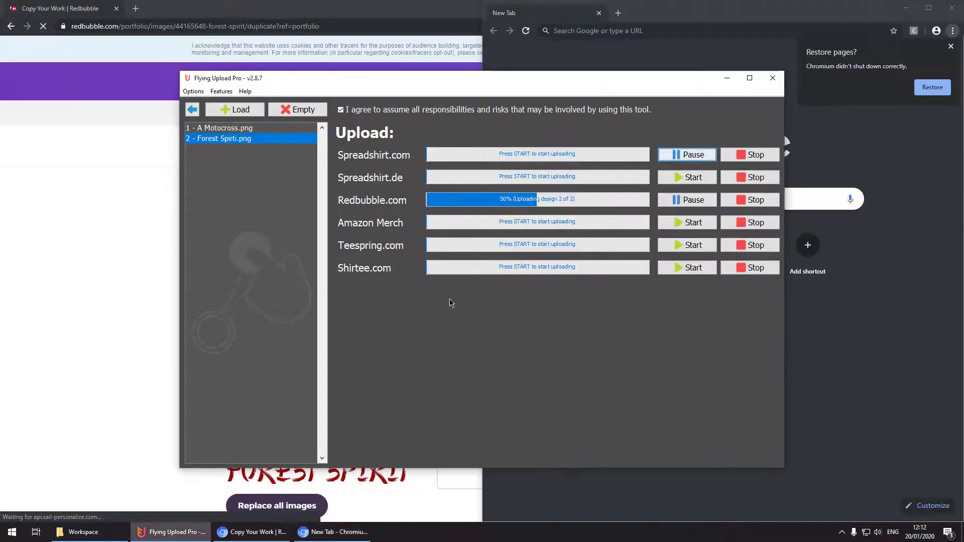
left_click(702, 175)
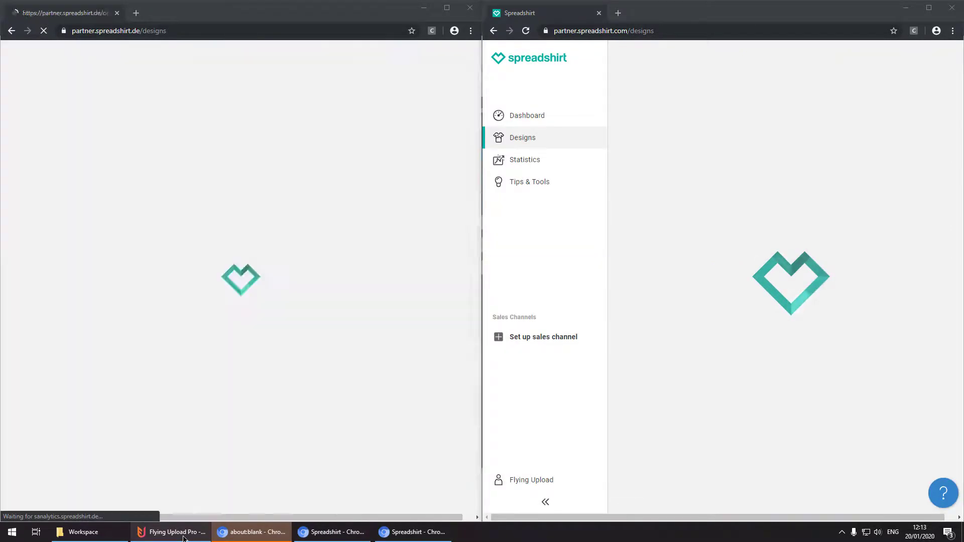
- Dismiss the Redbubble.com success message and load the Motocross design files into the text editor
left_click(191, 535)
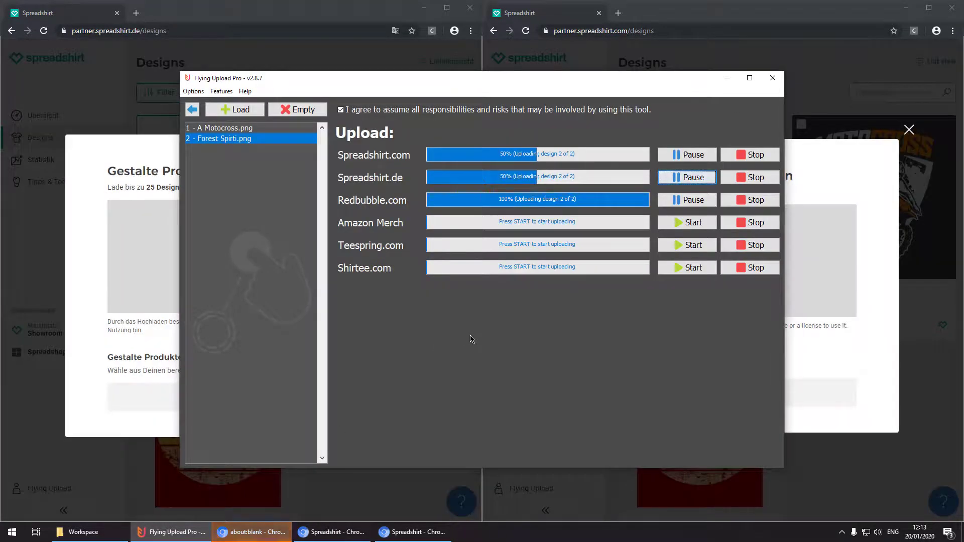
left_click(481, 294)
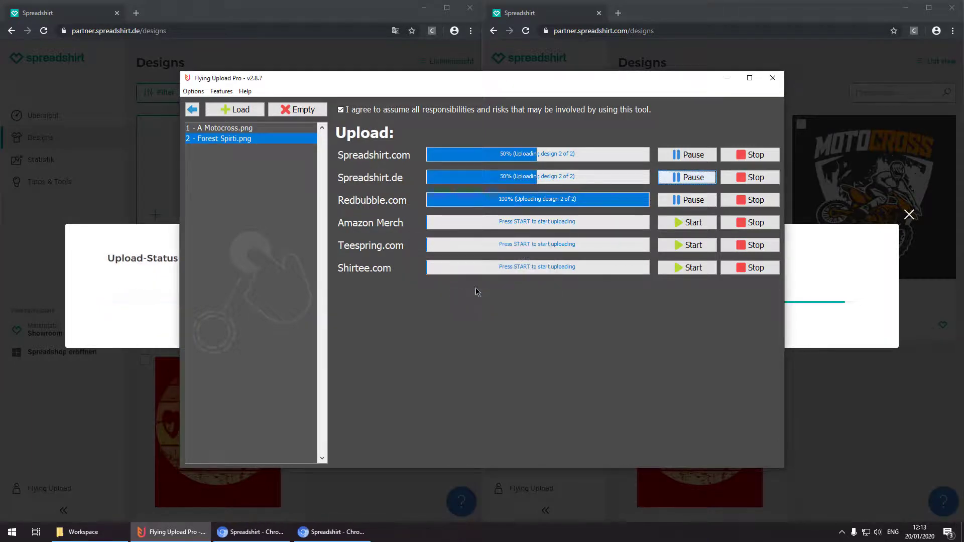
left_click(194, 114)
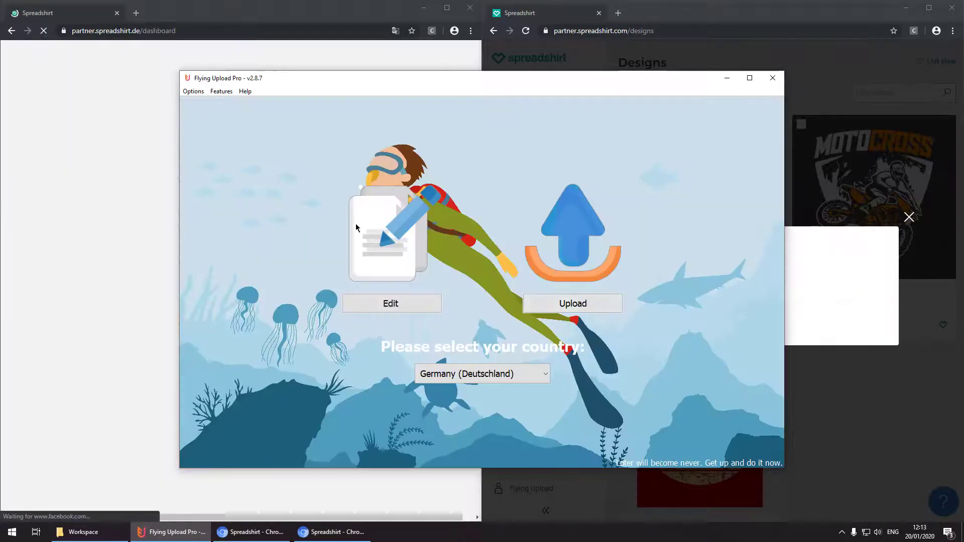
left_click(390, 304)
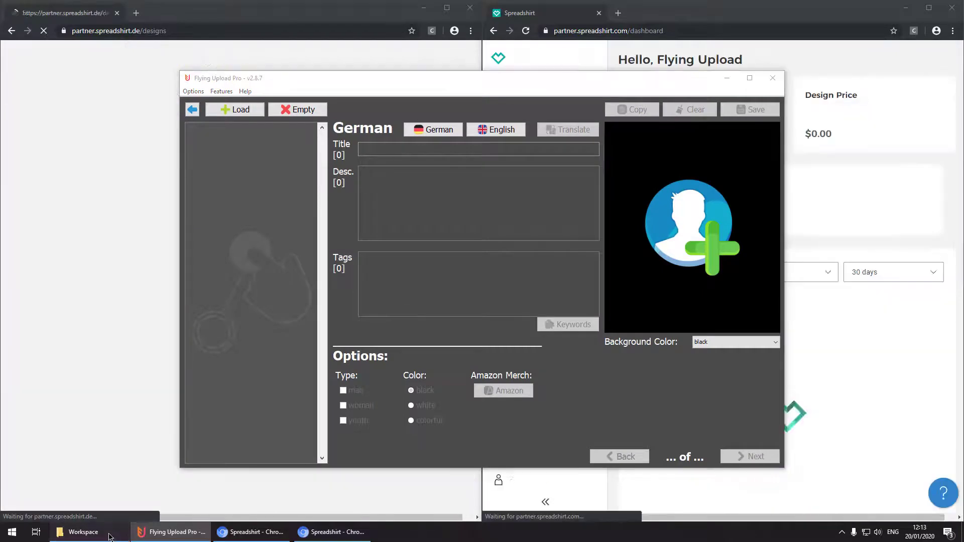
left_click(84, 532)
left_click_drag(444, 208, 280, 184)
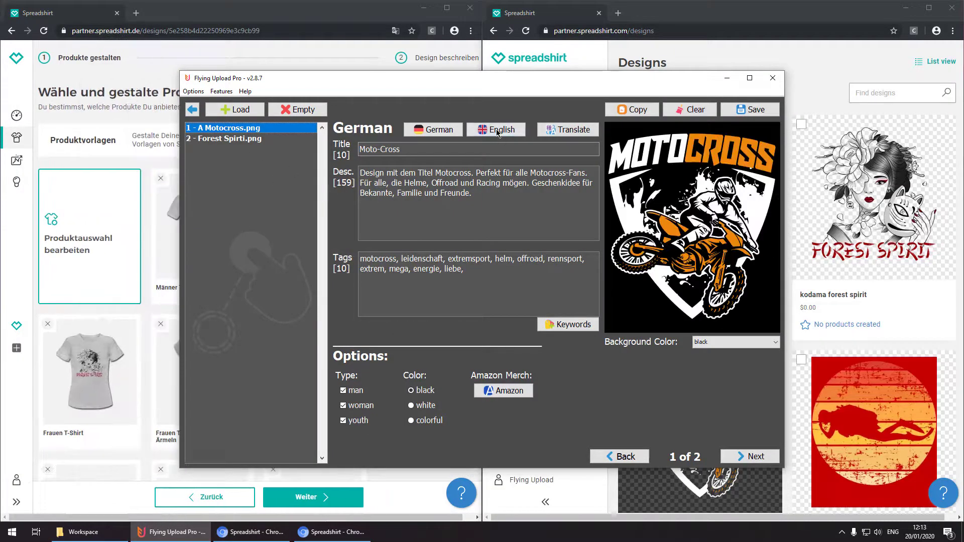
- In the English tags, add 'gift', remove 'helmet', and save the design texts
left_click(496, 129)
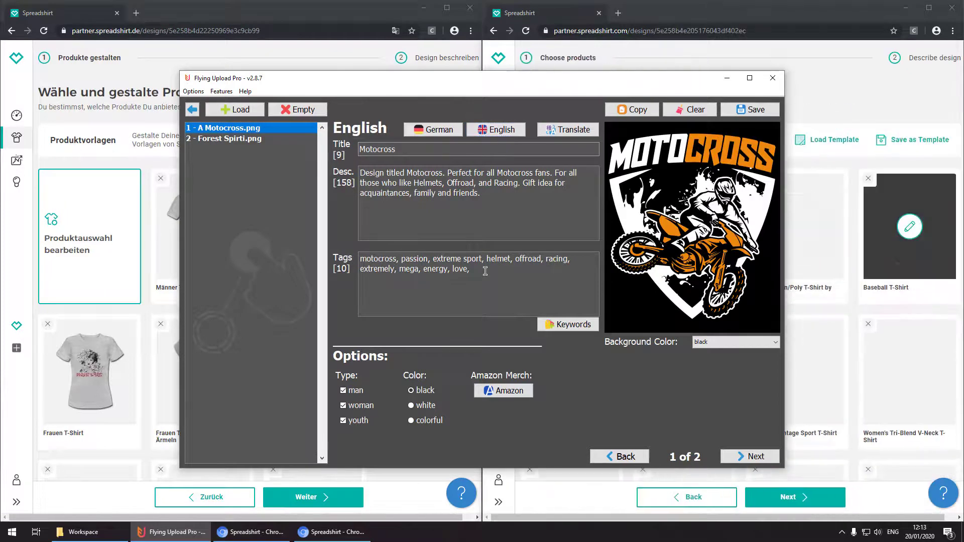
type("gift")
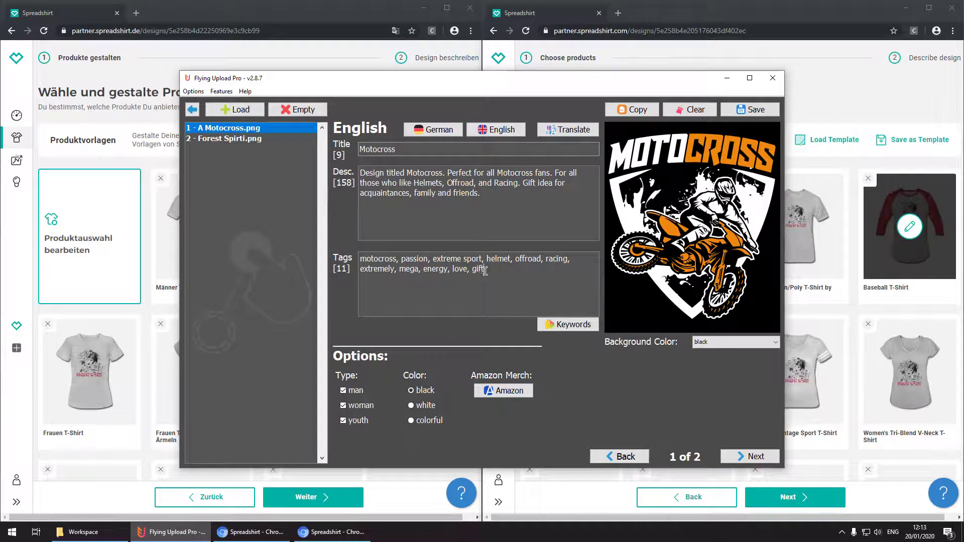
double_click(496, 259)
key("BackSpace")
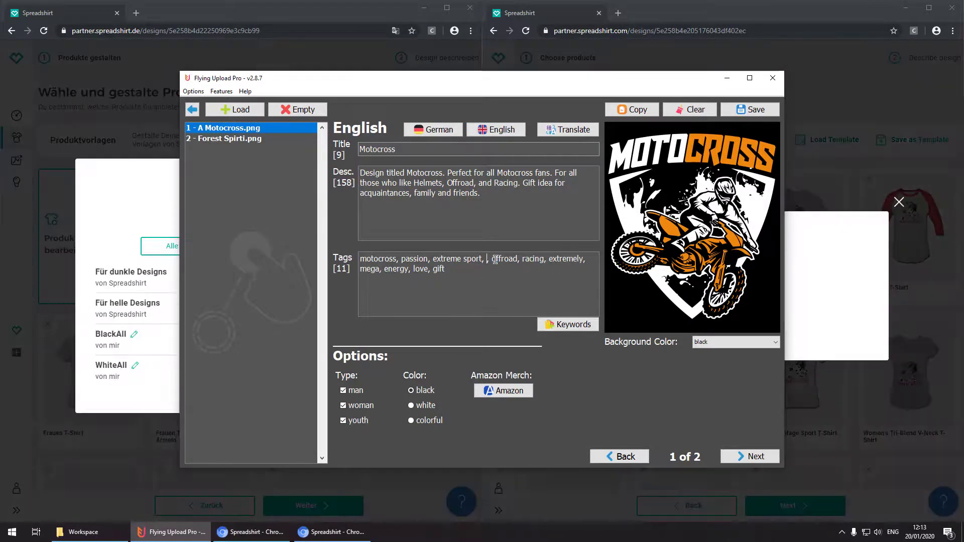
left_click(740, 109)
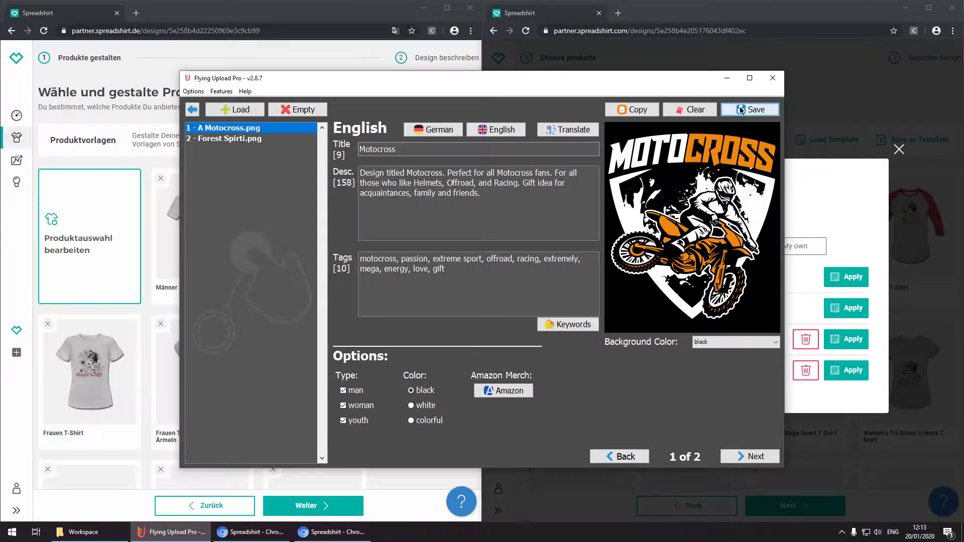
- Start uploading both designs to Spreadshirt.com and Spreadshirt.de from the start screen
left_click(191, 110)
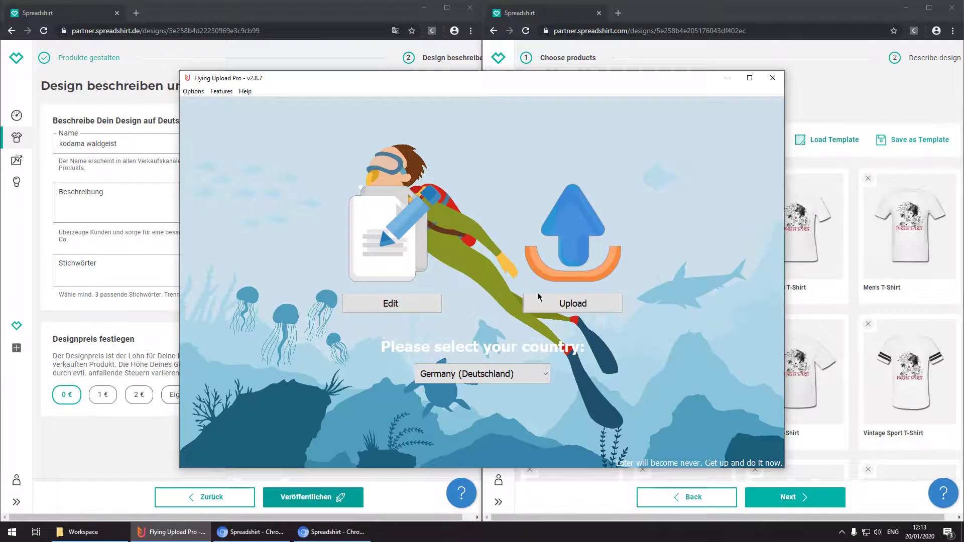
left_click(547, 304)
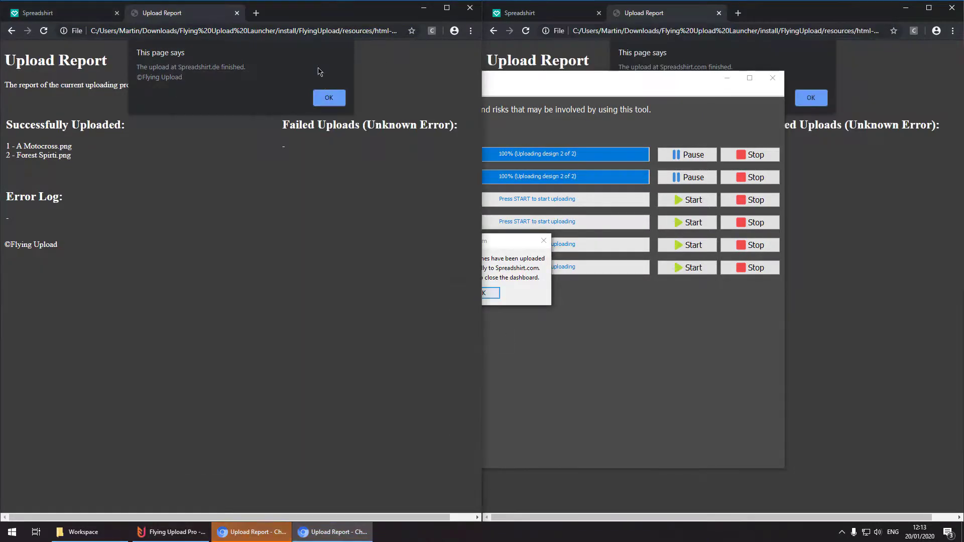
- Dismiss both upload-finished alerts and view the Spreadshirt.com and Spreadshirt.de design lists
left_click(329, 97)
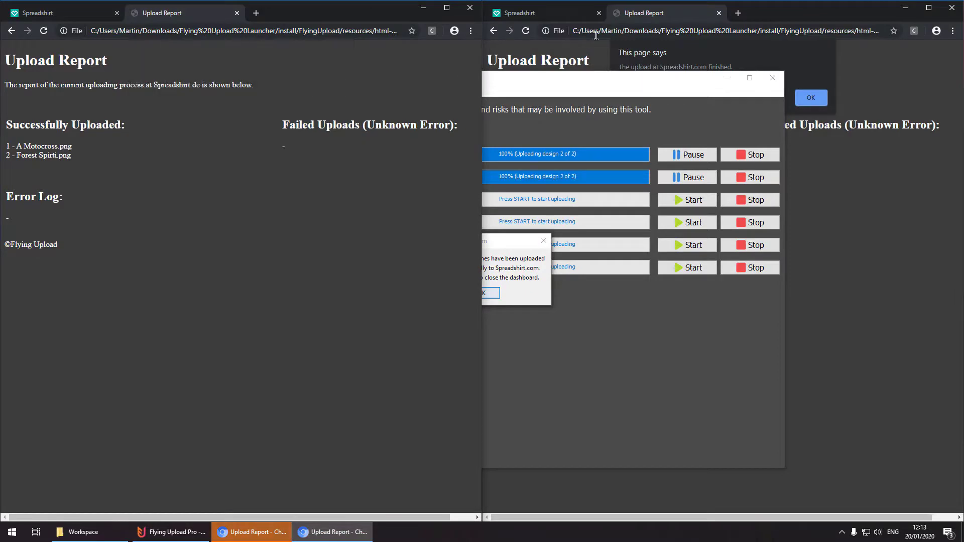
left_click(816, 85)
left_click(816, 102)
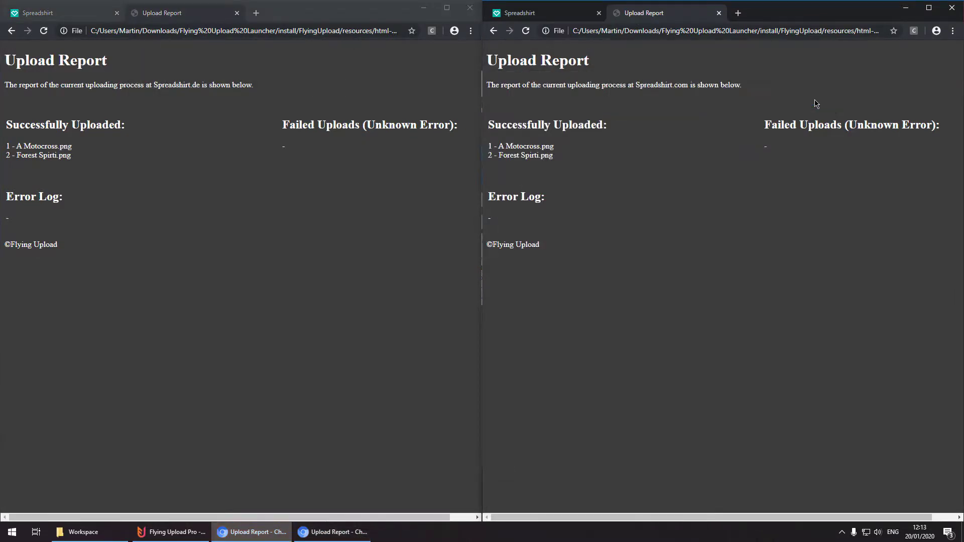
left_click(555, 14)
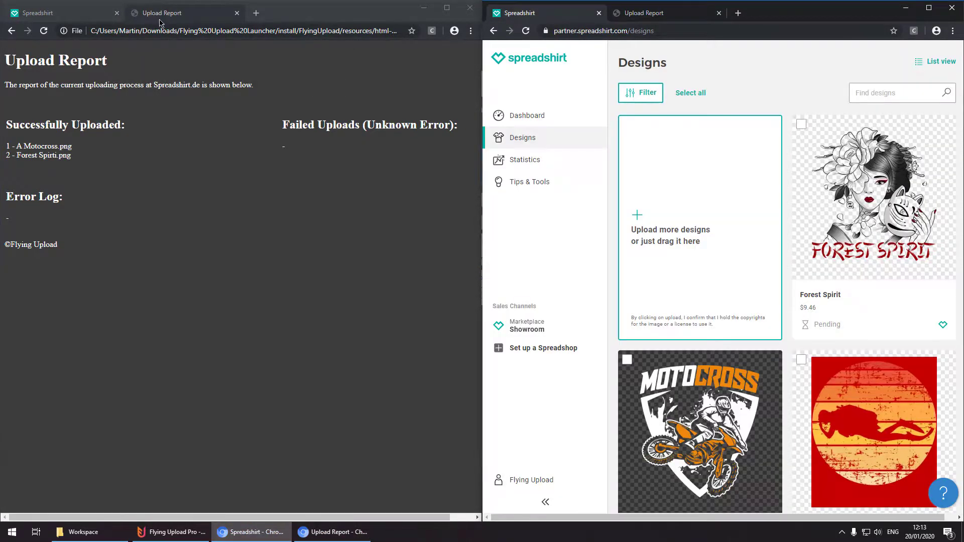
left_click(83, 12)
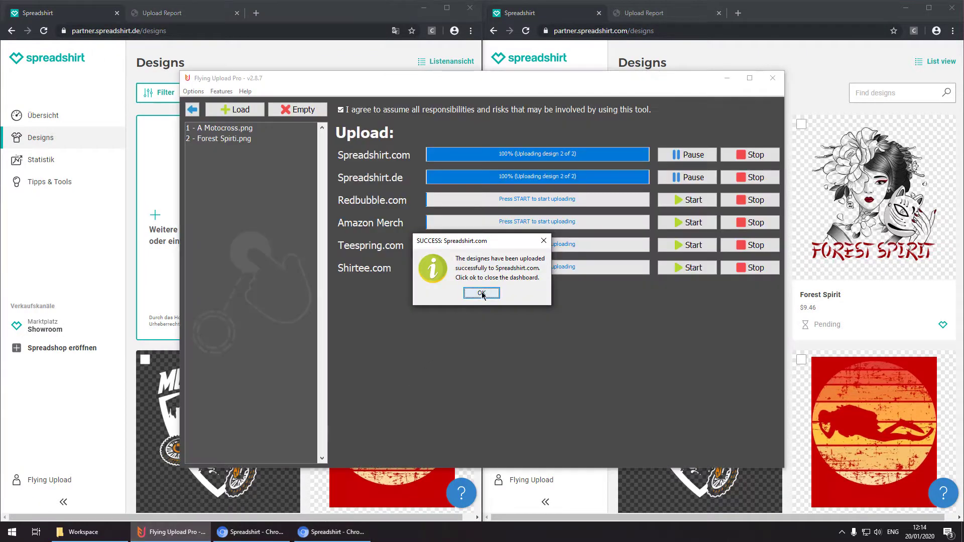
- Acknowledge both Spreadshirt success dialogs and return the uploader to its start screen
left_click(482, 293)
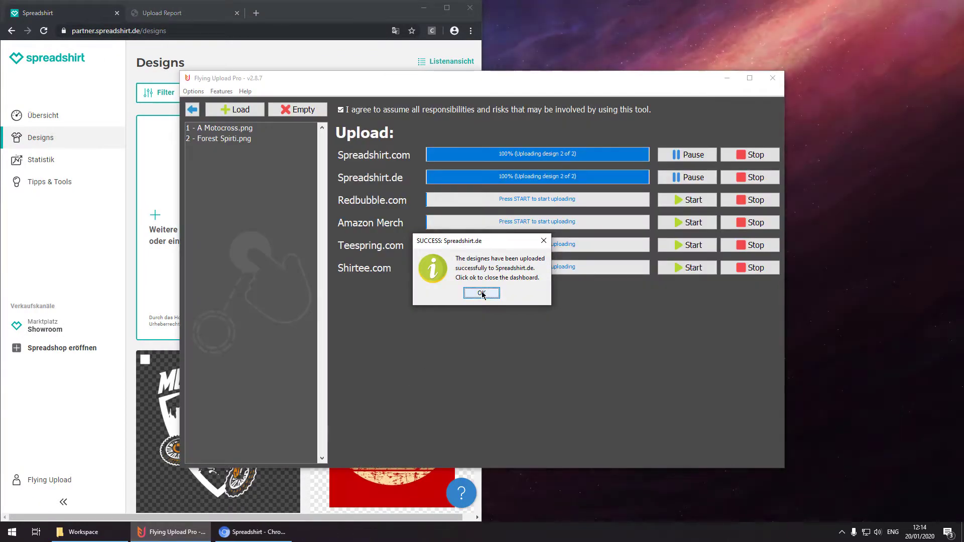
left_click(482, 294)
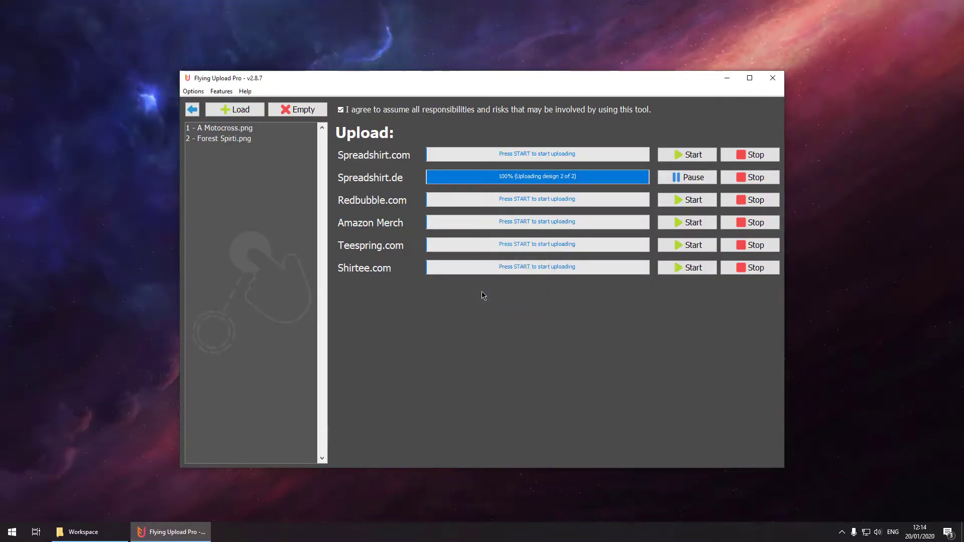
left_click(191, 109)
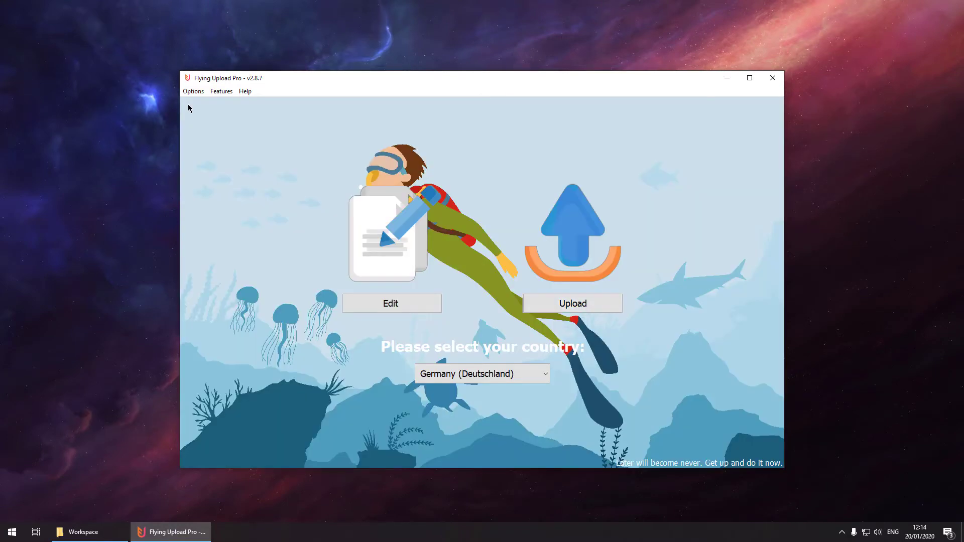